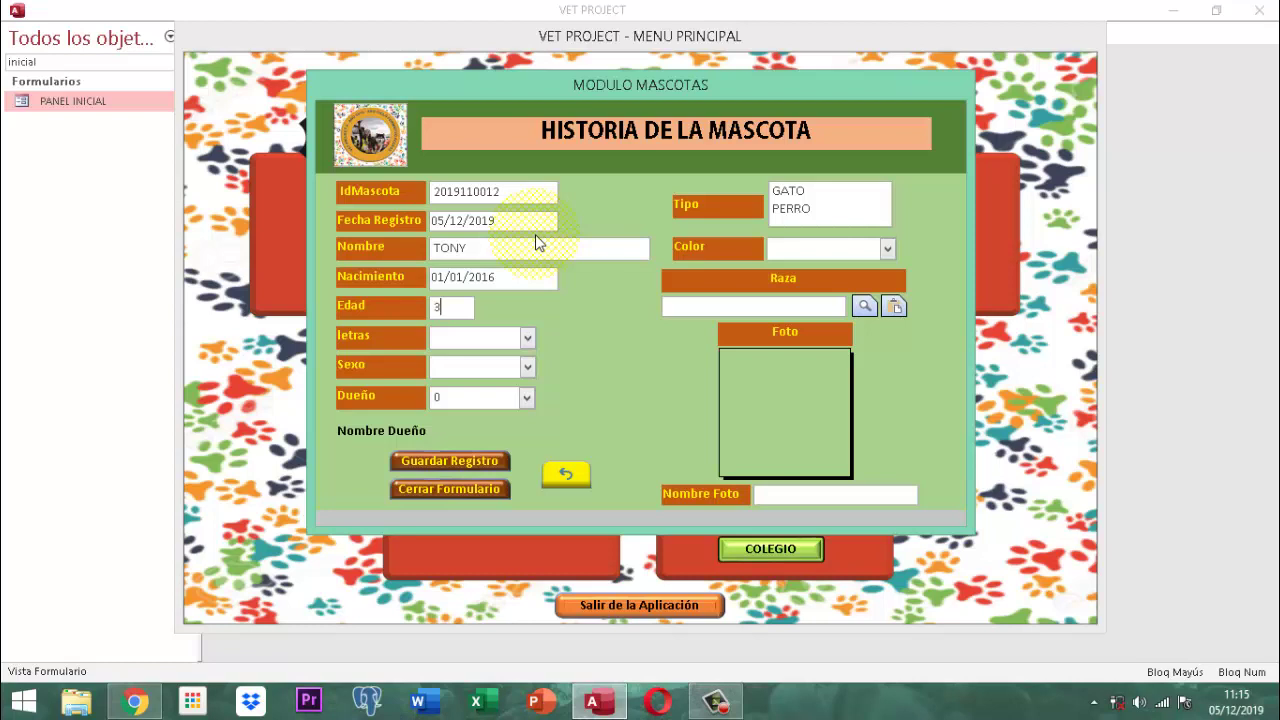
Set the pet's age unit to AÑOS and its sex to MACHO in the history record.
key("Tab")
key("alt+Down")
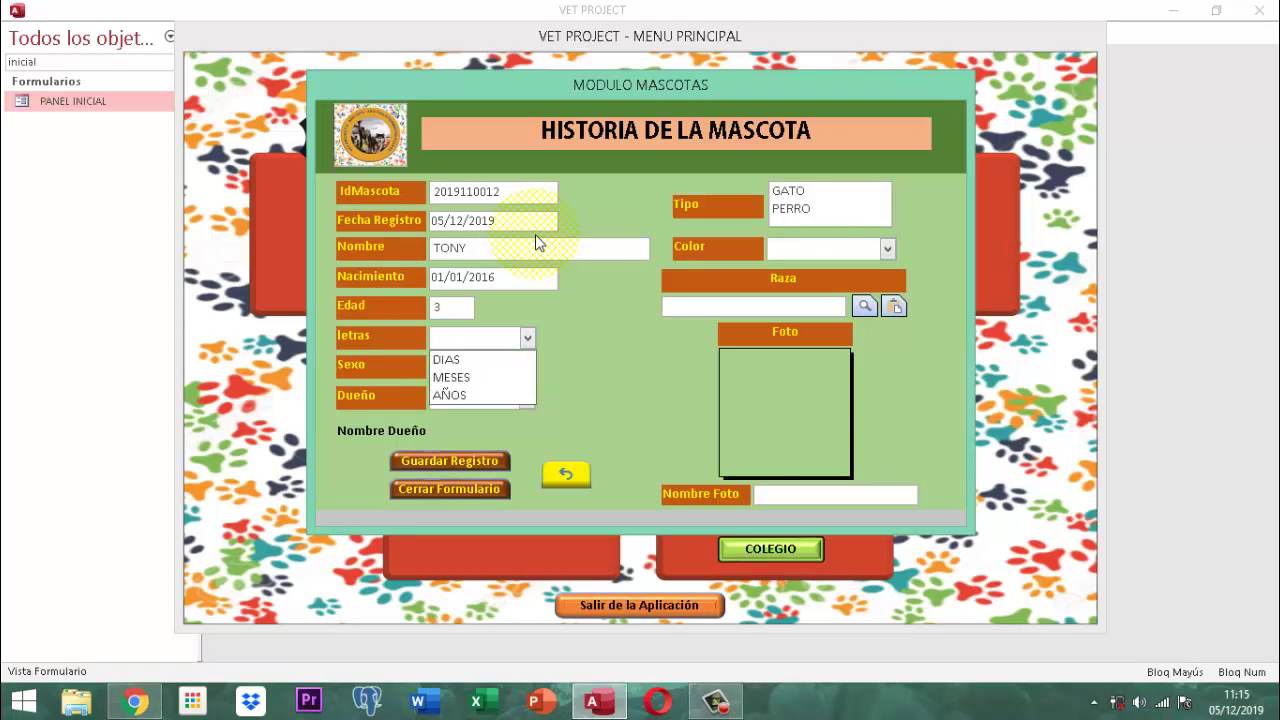
key("Down")
key("Down")
key("Down")
key("Tab")
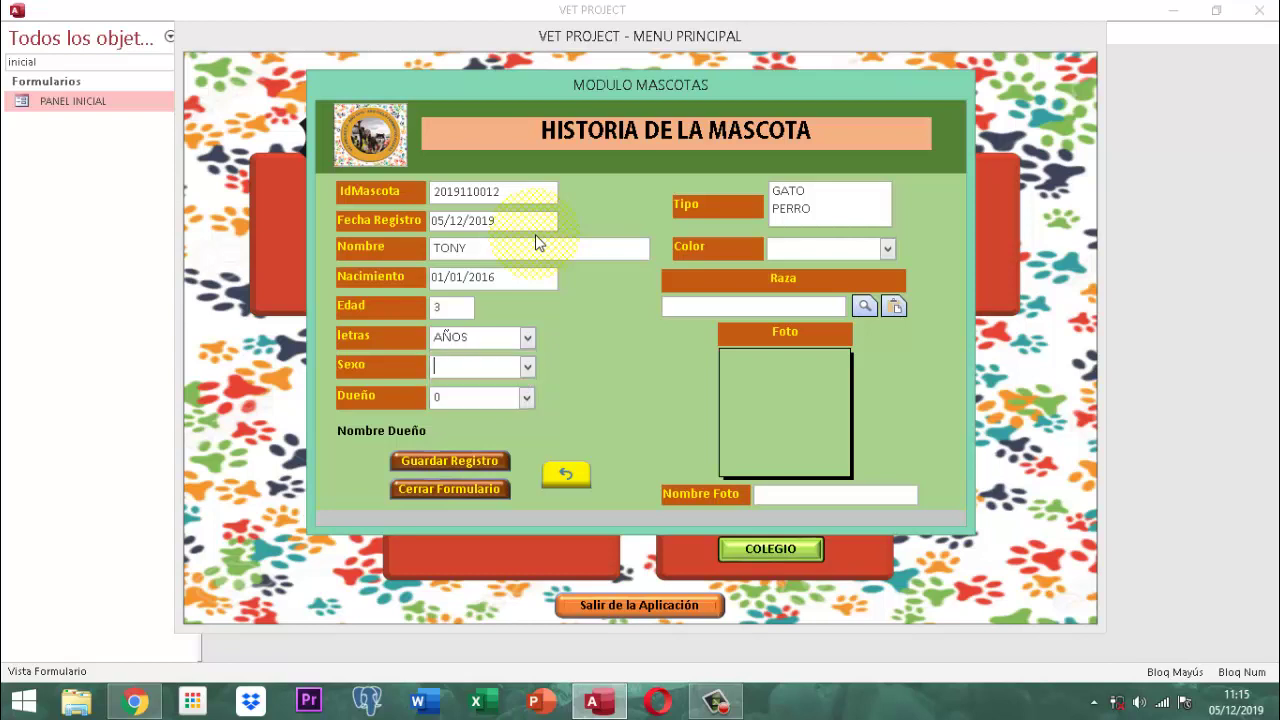
key("alt+Down")
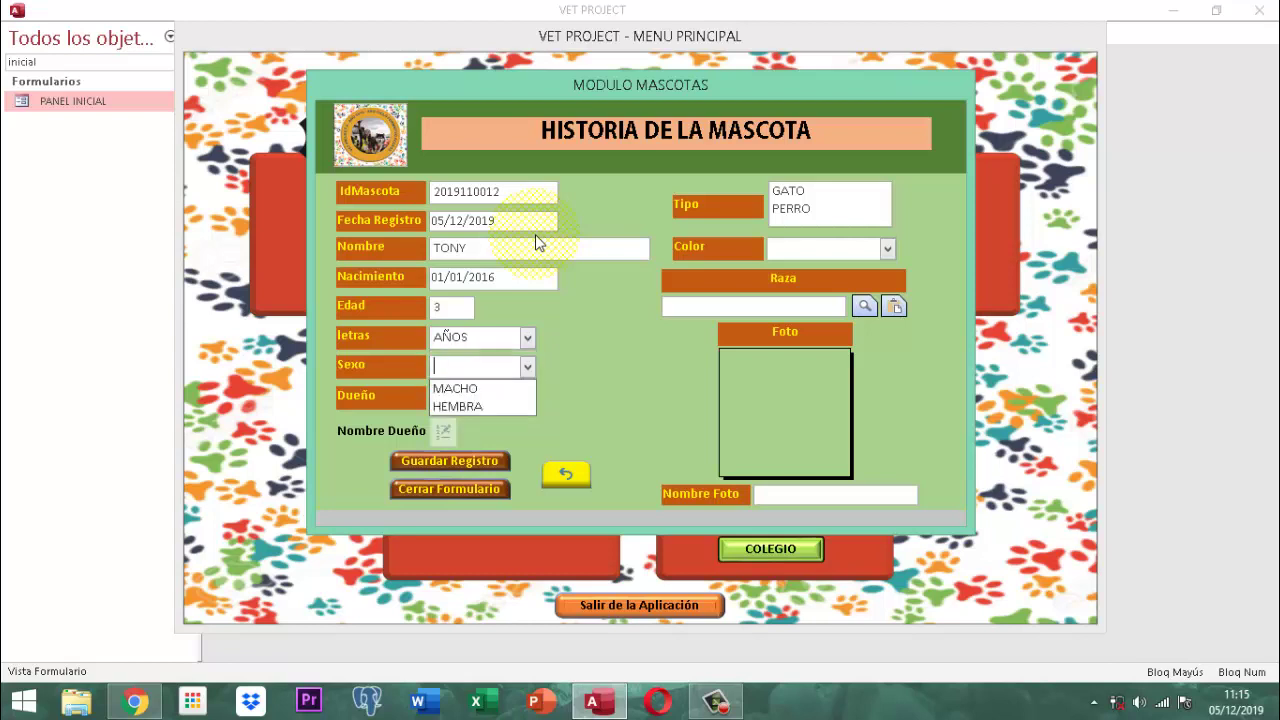
key("Down")
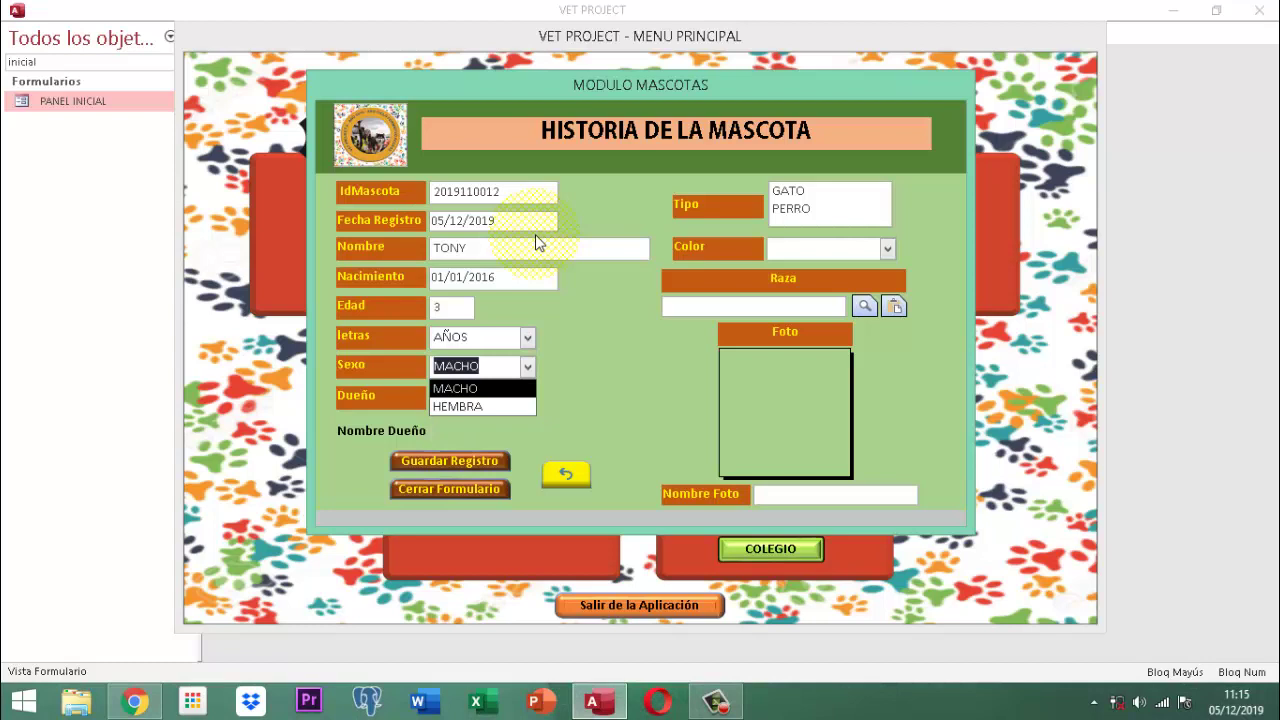
Assign the sixth person in the Dueño list as the pet's owner.
key("Tab")
key("alt+Down")
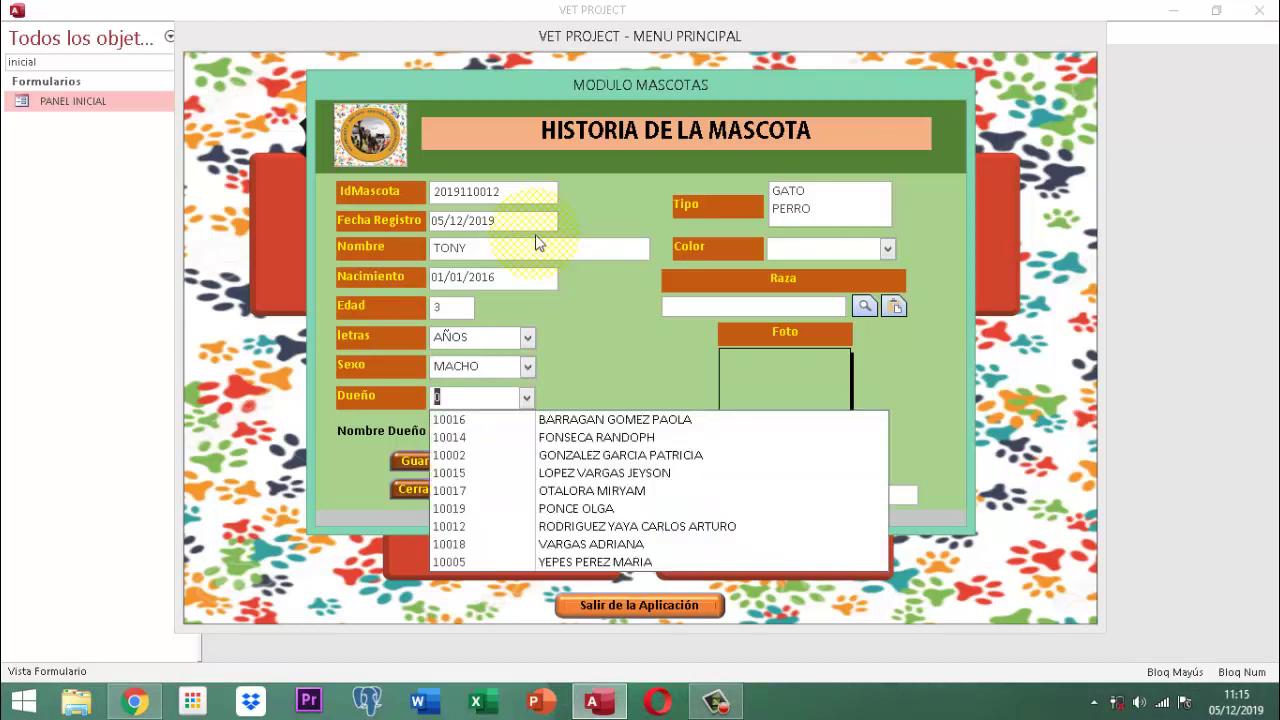
key("Down")
key("Down")
key("Down")
key("Down")
key("Down")
key("Down")
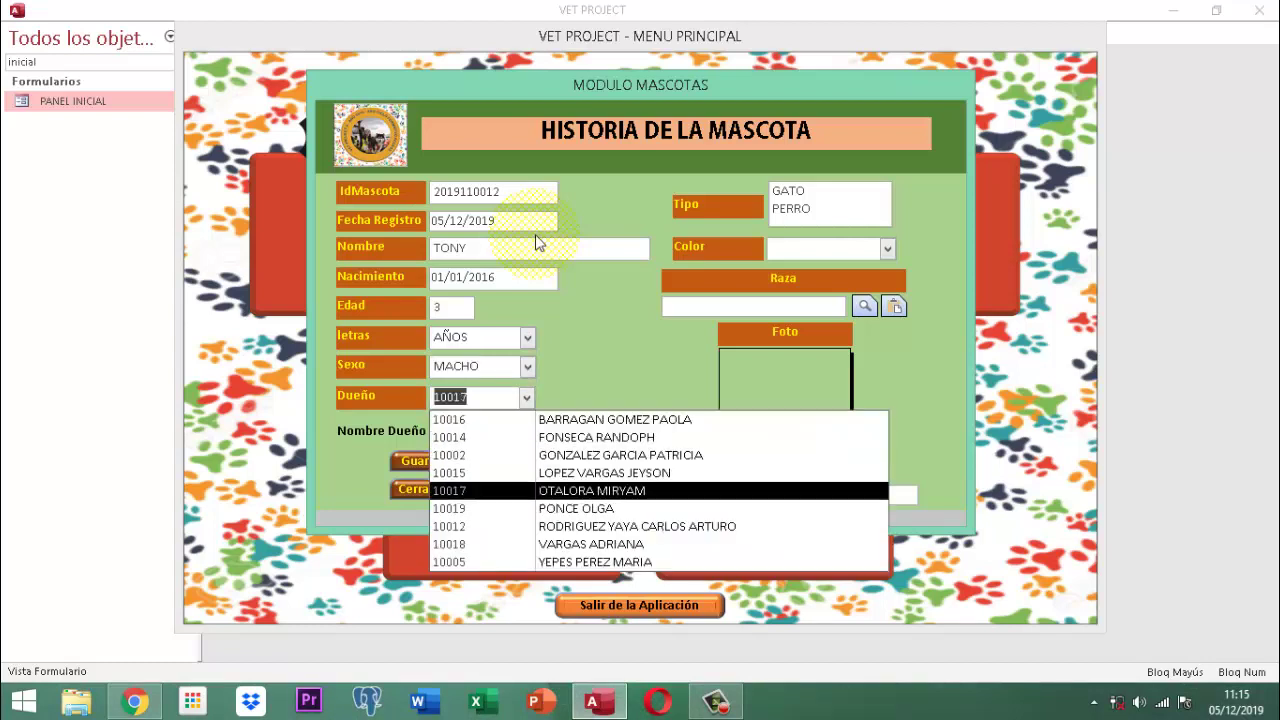
key("Return")
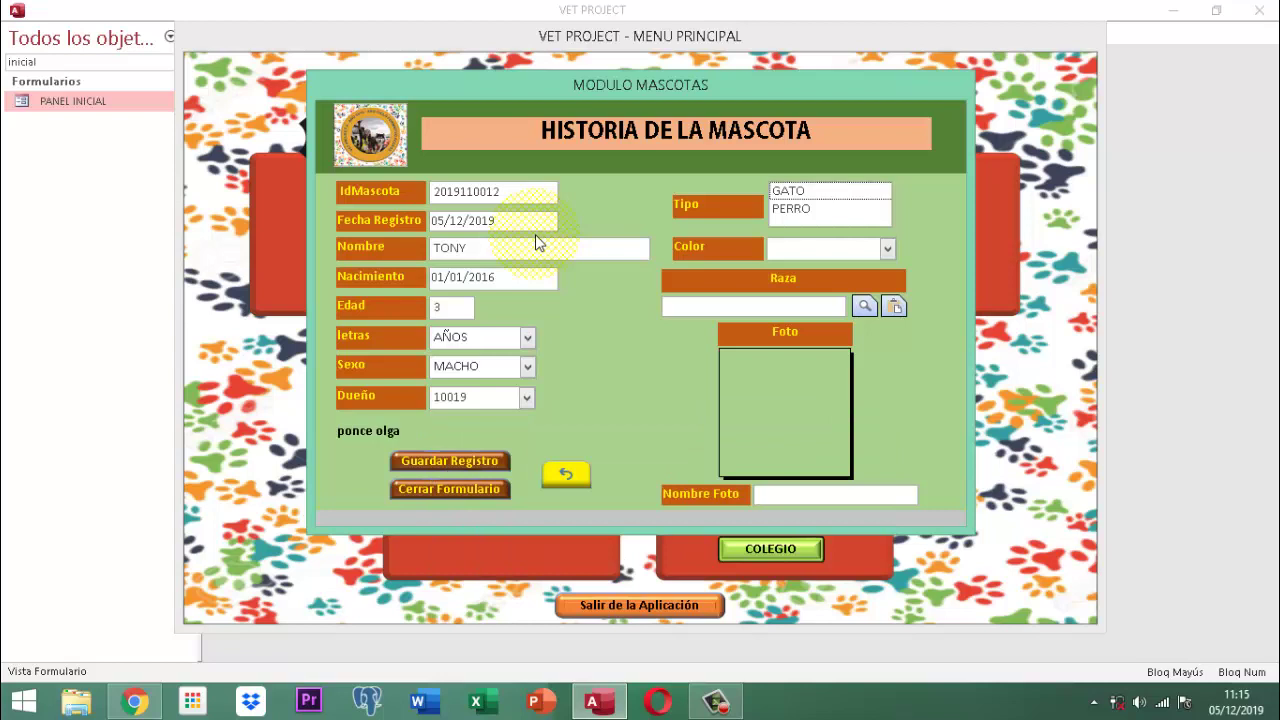
Set the pet's type to PERRO and its color to AMARILLO.
key("Down")
key("Down")
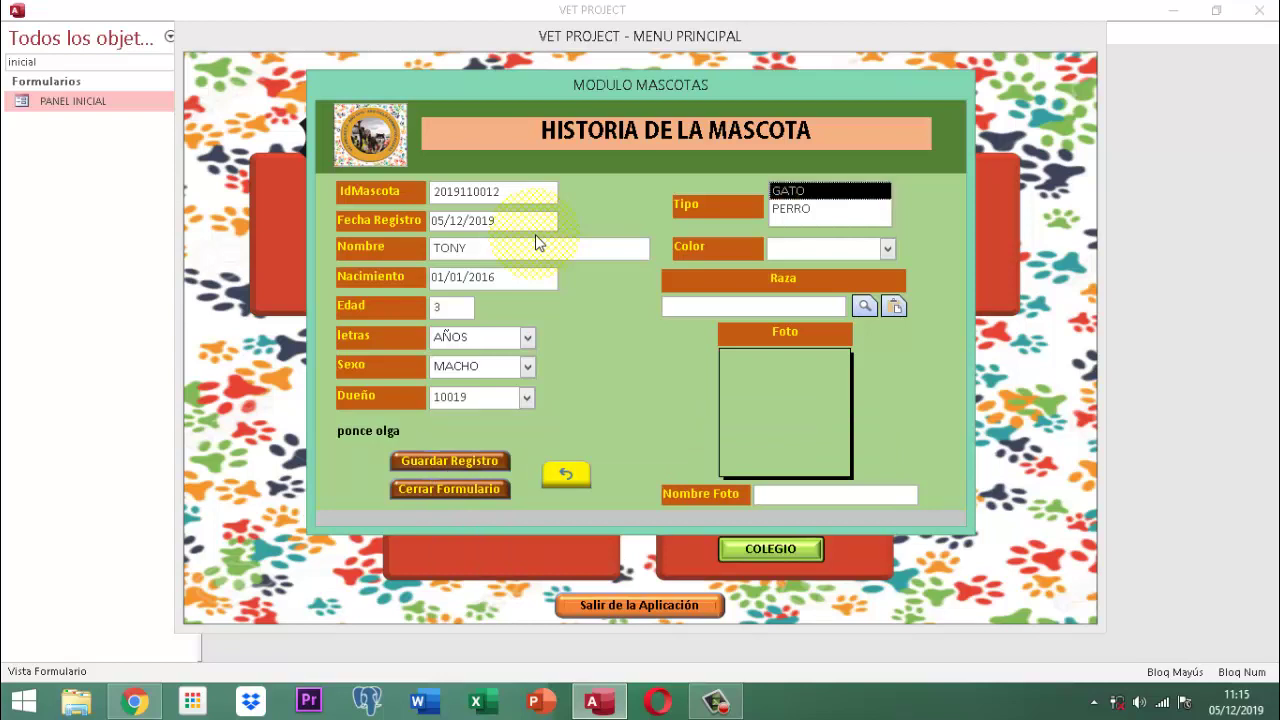
key("Return")
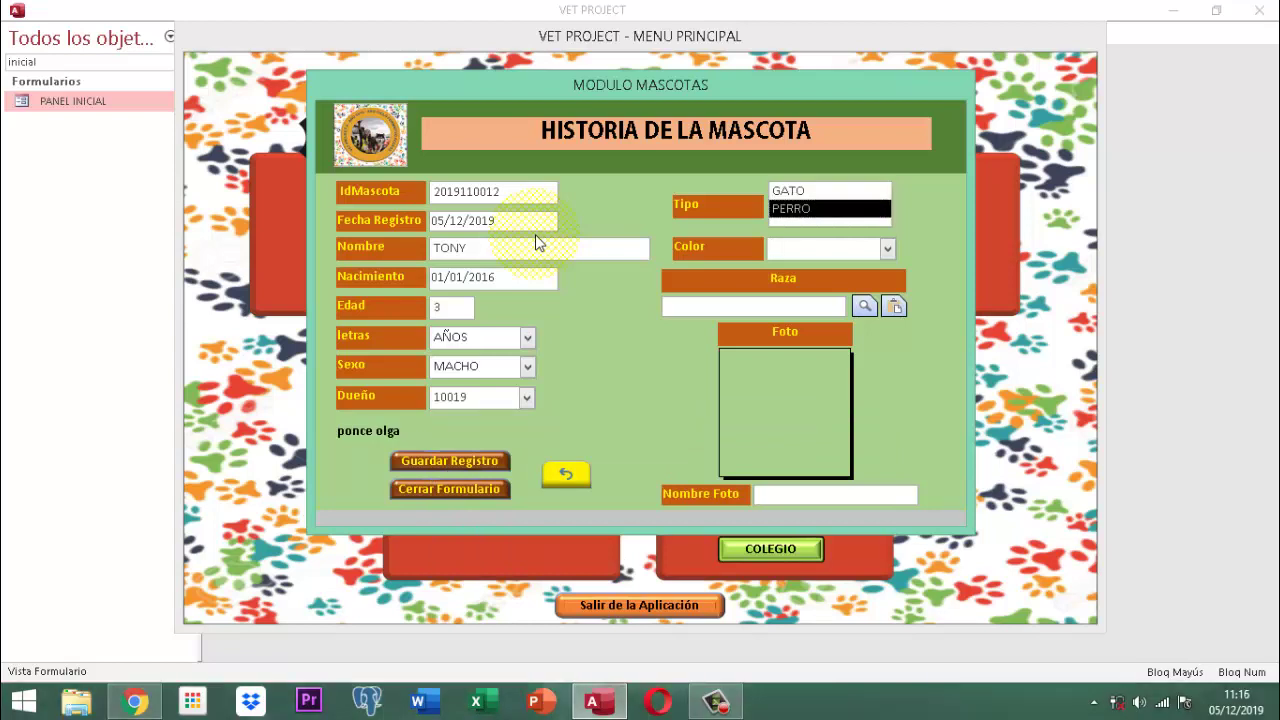
key("alt+Down")
key("Down")
key("Down")
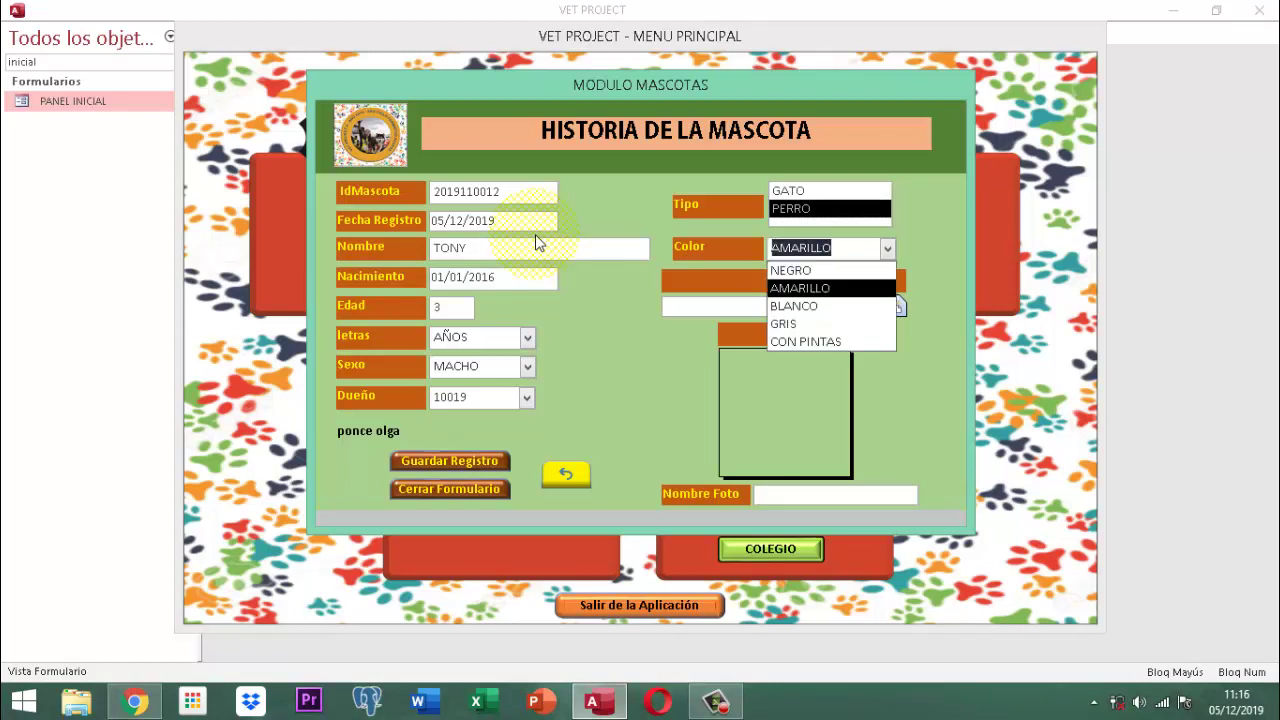
key("Return")
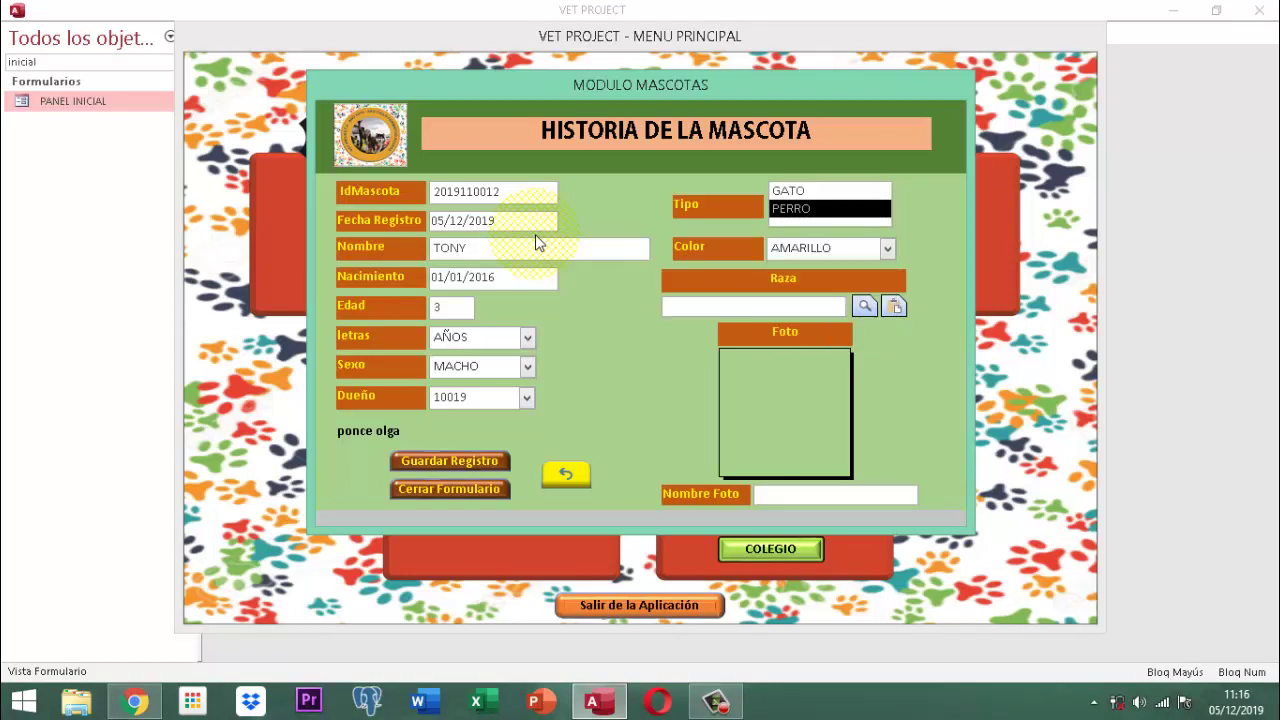
Look up the Labrador Retriever breed, copy it into the pet's Raza field, and close the breed lookup form.
left_click(865, 306)
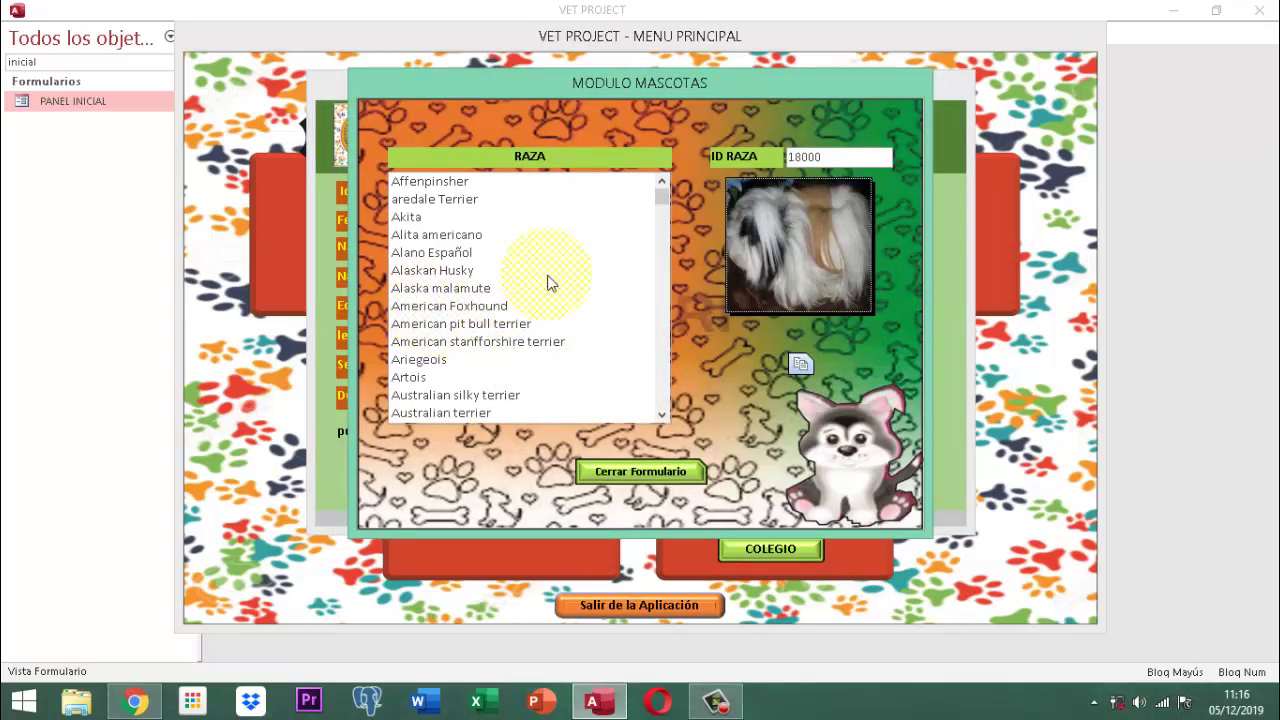
left_click_drag(666, 412, 665, 412)
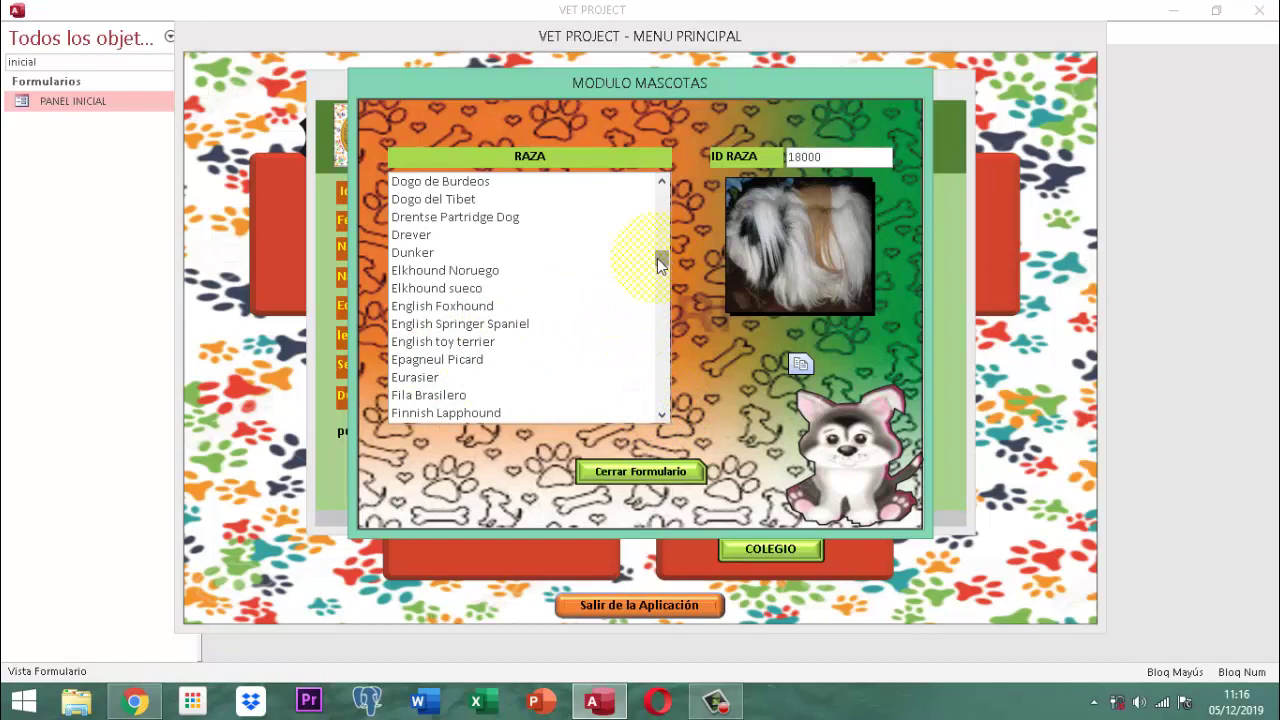
scroll(470, 330, "down", 1)
scroll(470, 330, "down", 6)
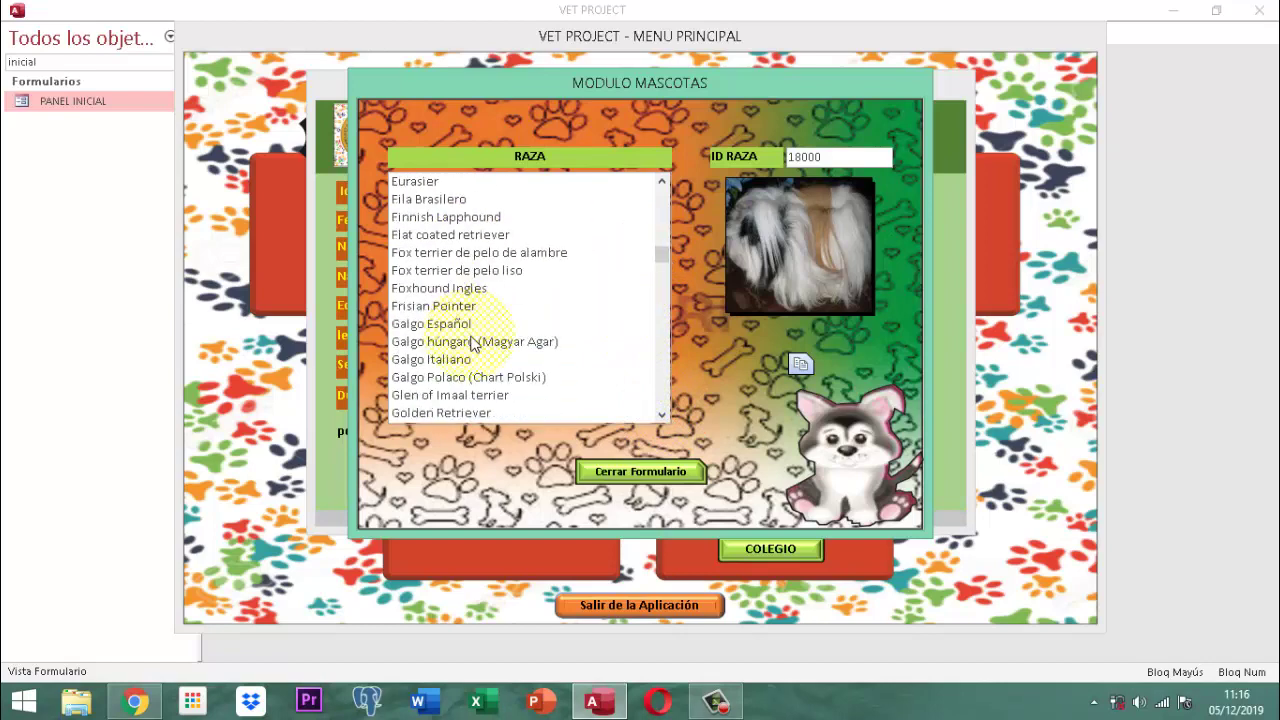
scroll(485, 375, "down", 6)
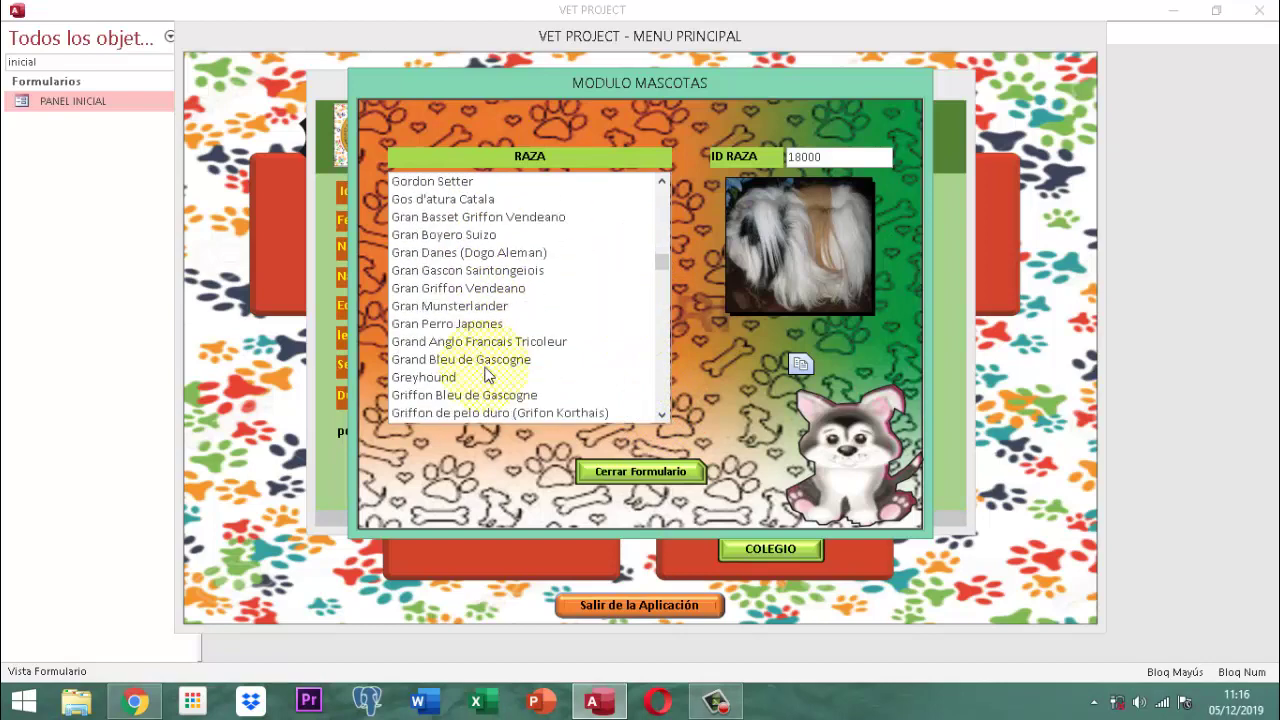
scroll(490, 385, "down", 7)
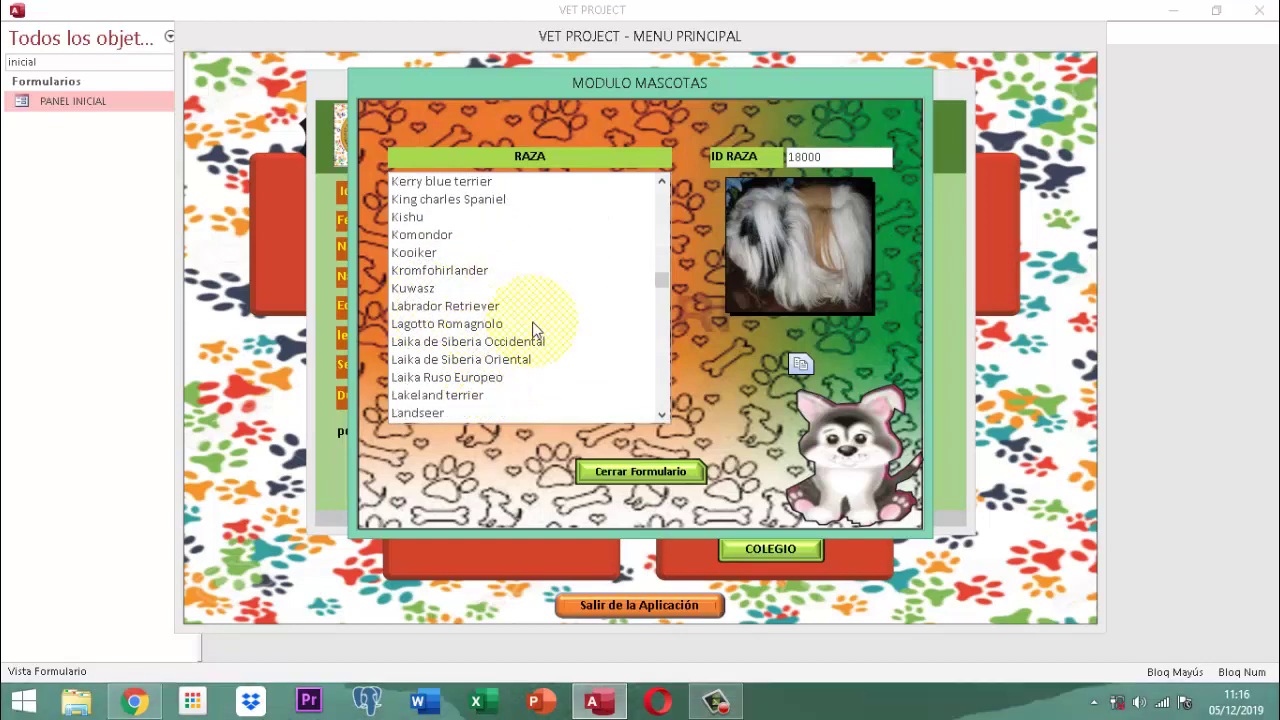
left_click(461, 309)
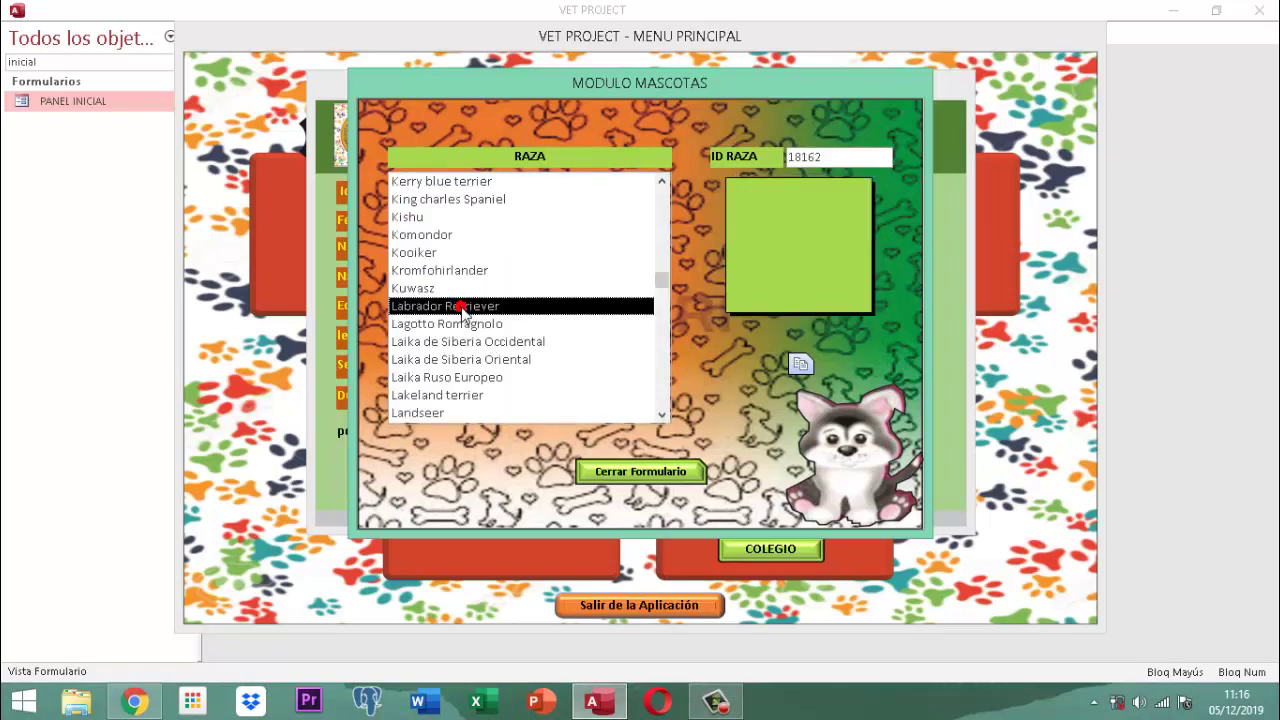
left_click(773, 228)
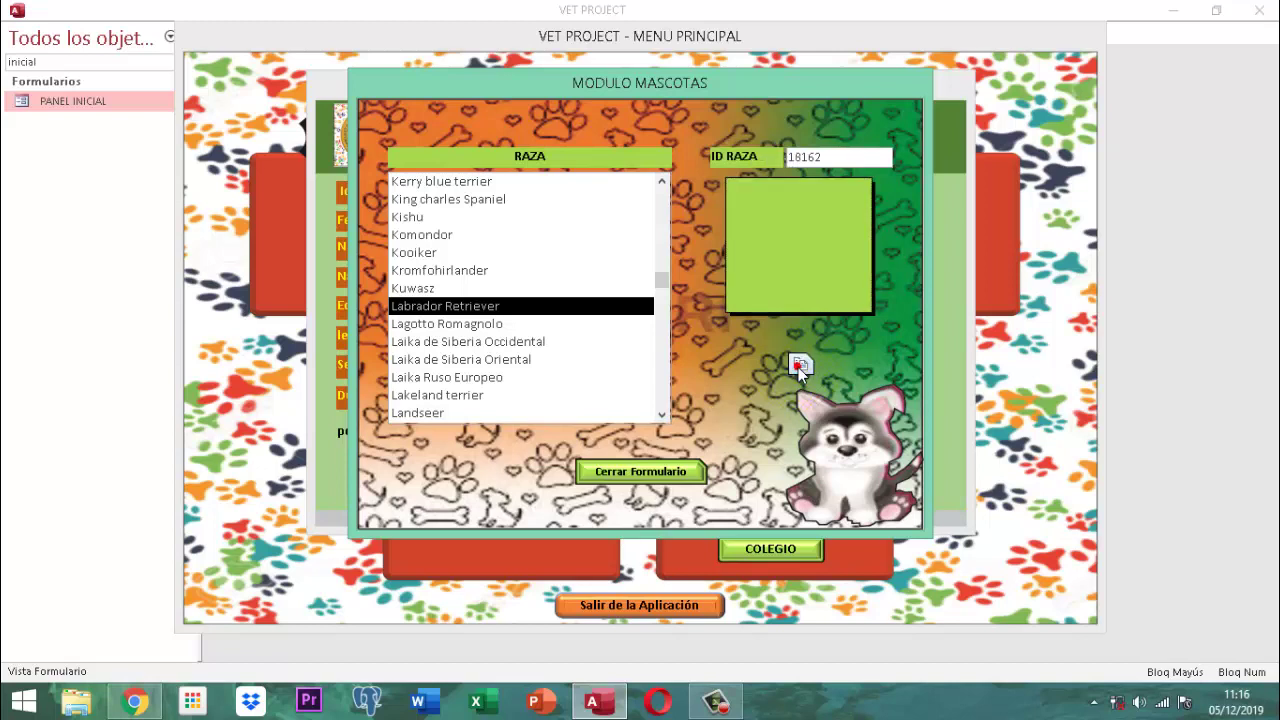
left_click(670, 471)
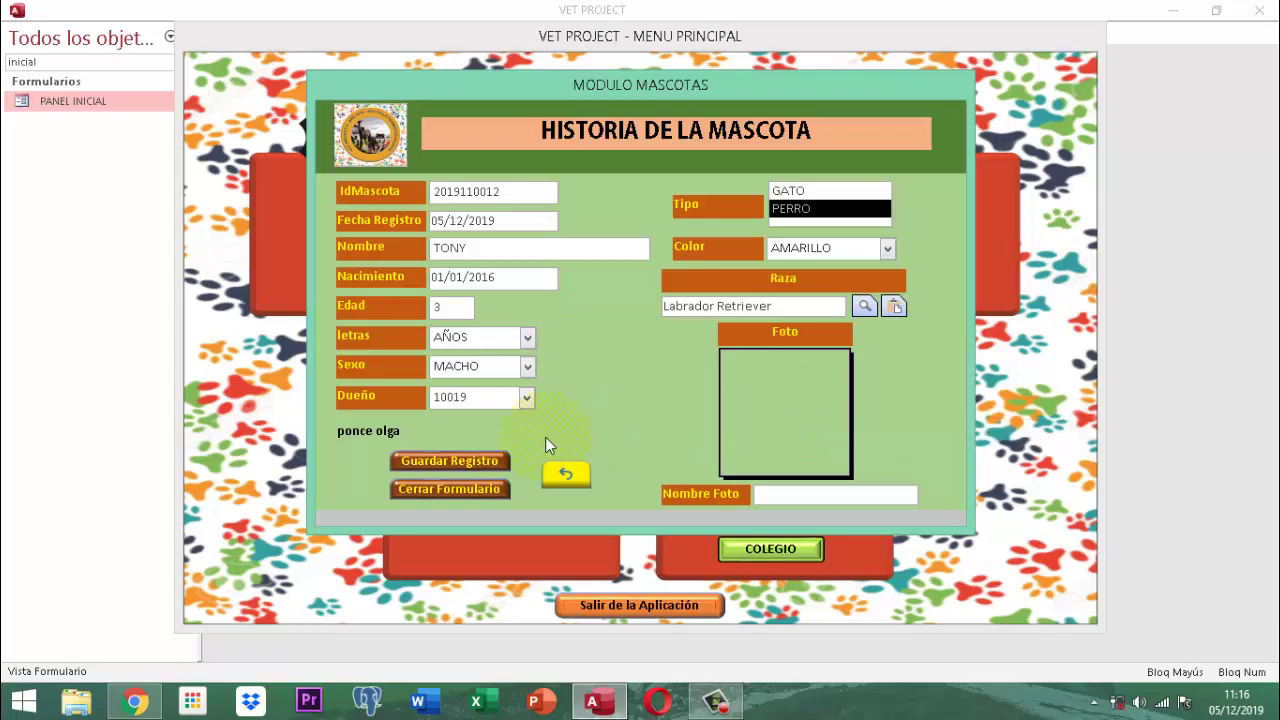
Save the pet's history record, accept the notice, and close the form.
left_click(478, 459)
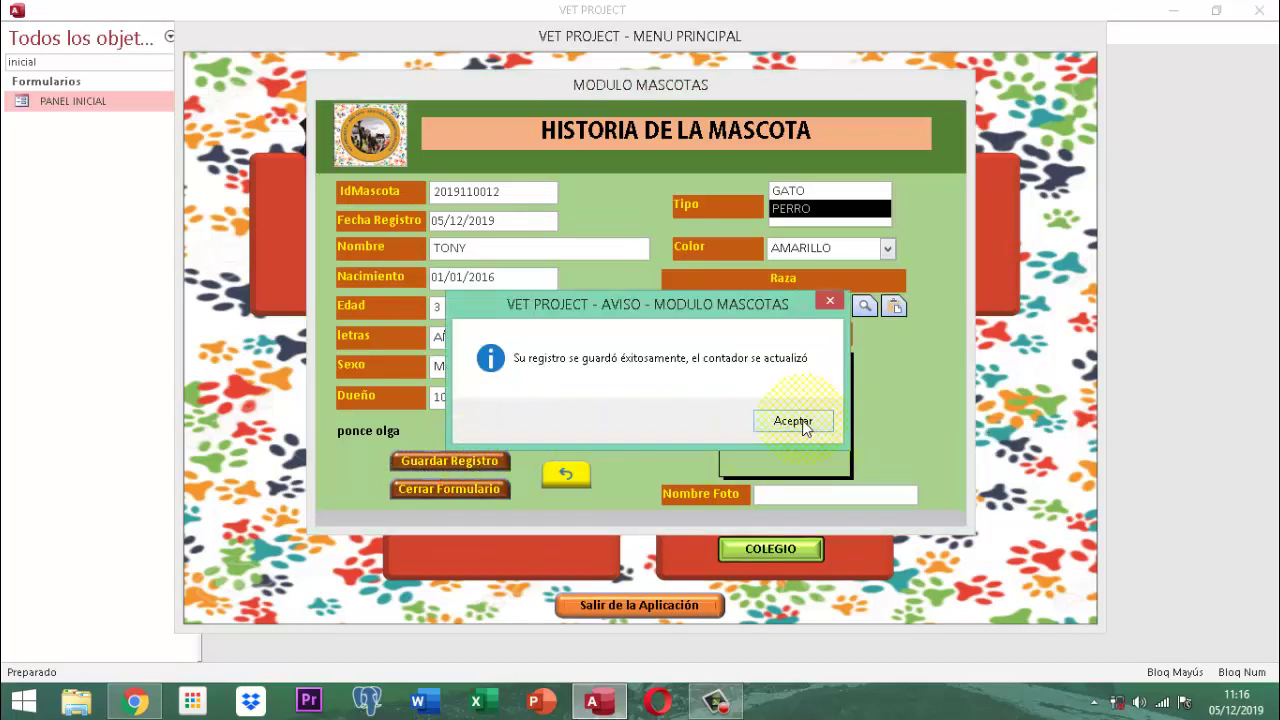
left_click(800, 421)
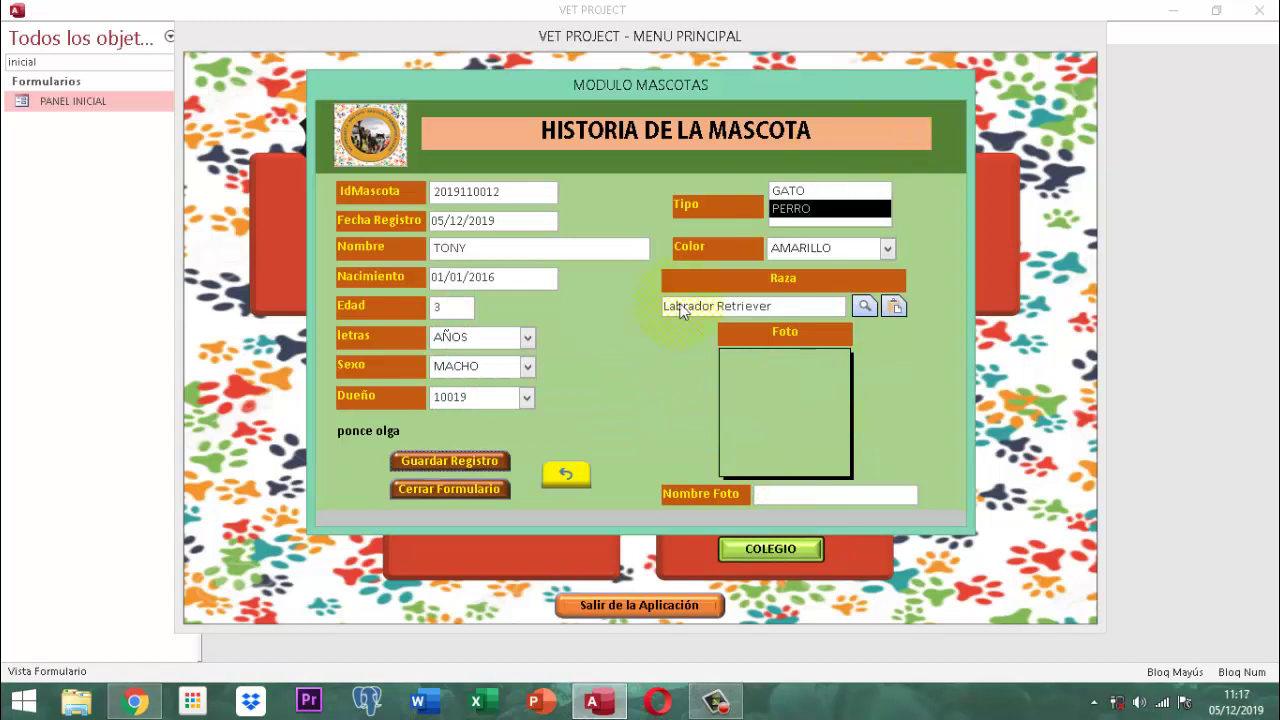
left_click(459, 491)
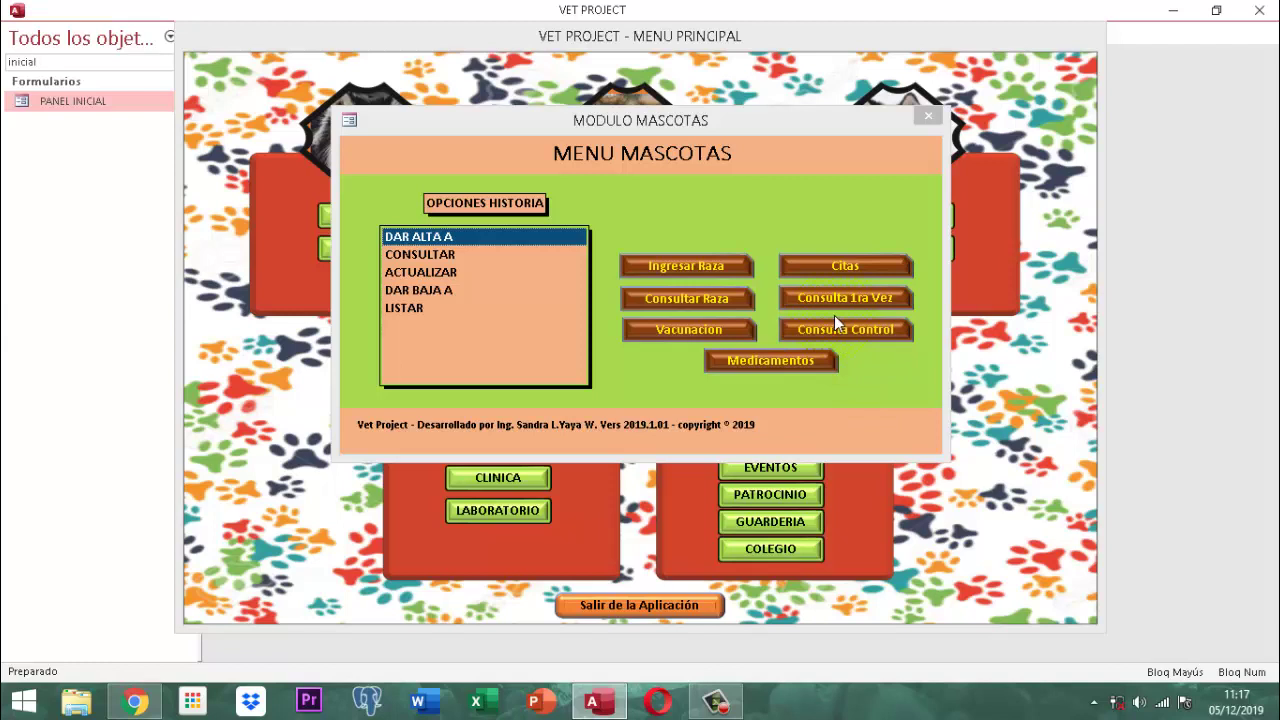
Create a new appointment from the pets menu and select the pet TONY for it.
left_click(848, 268)
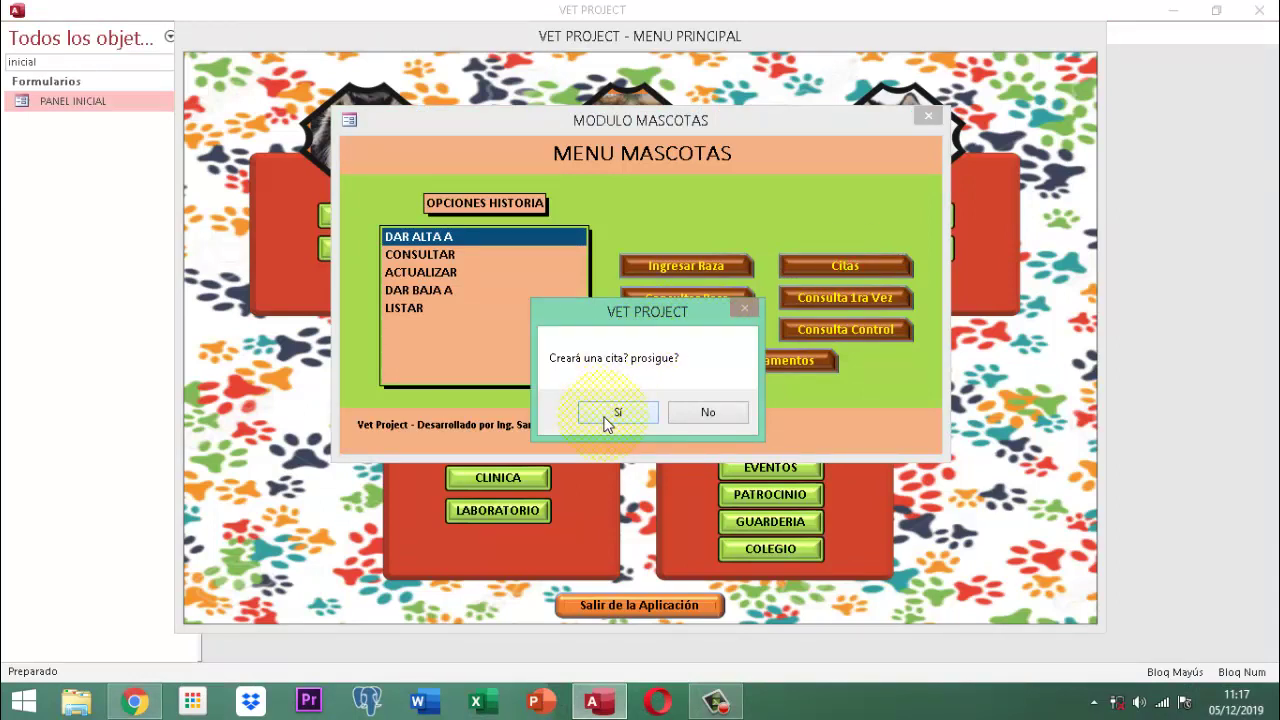
left_click(612, 413)
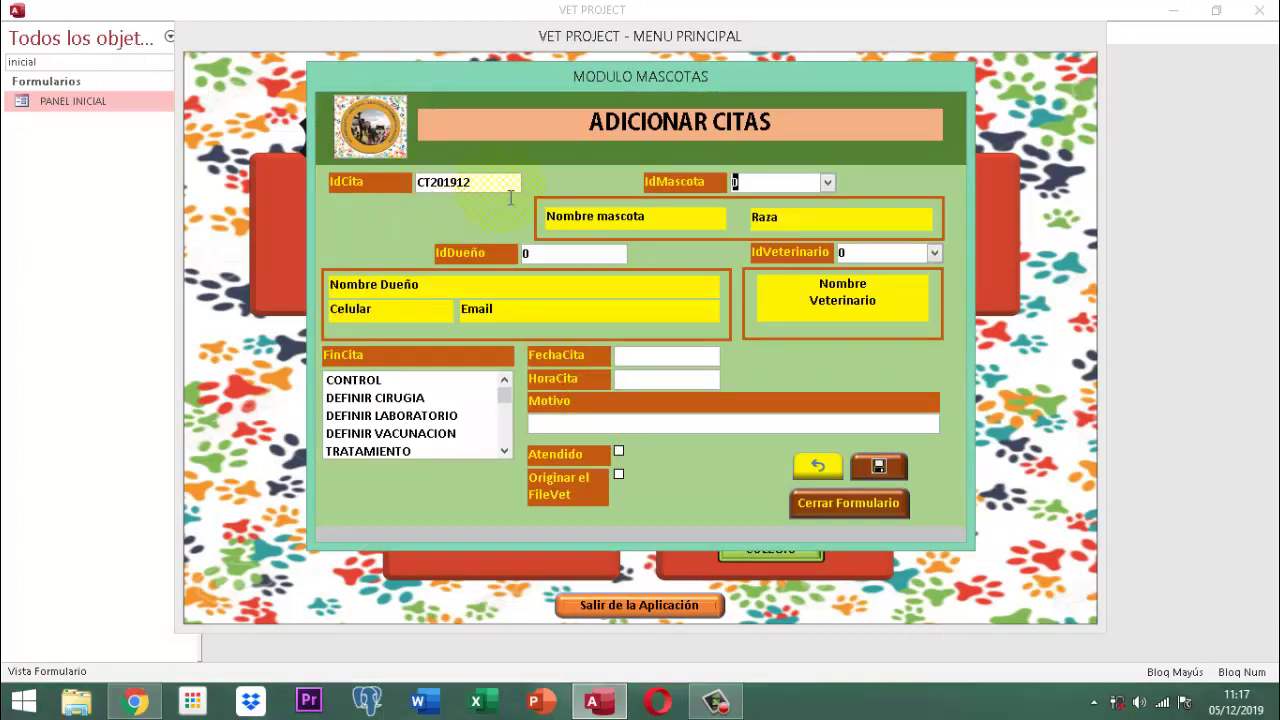
key("alt+Down")
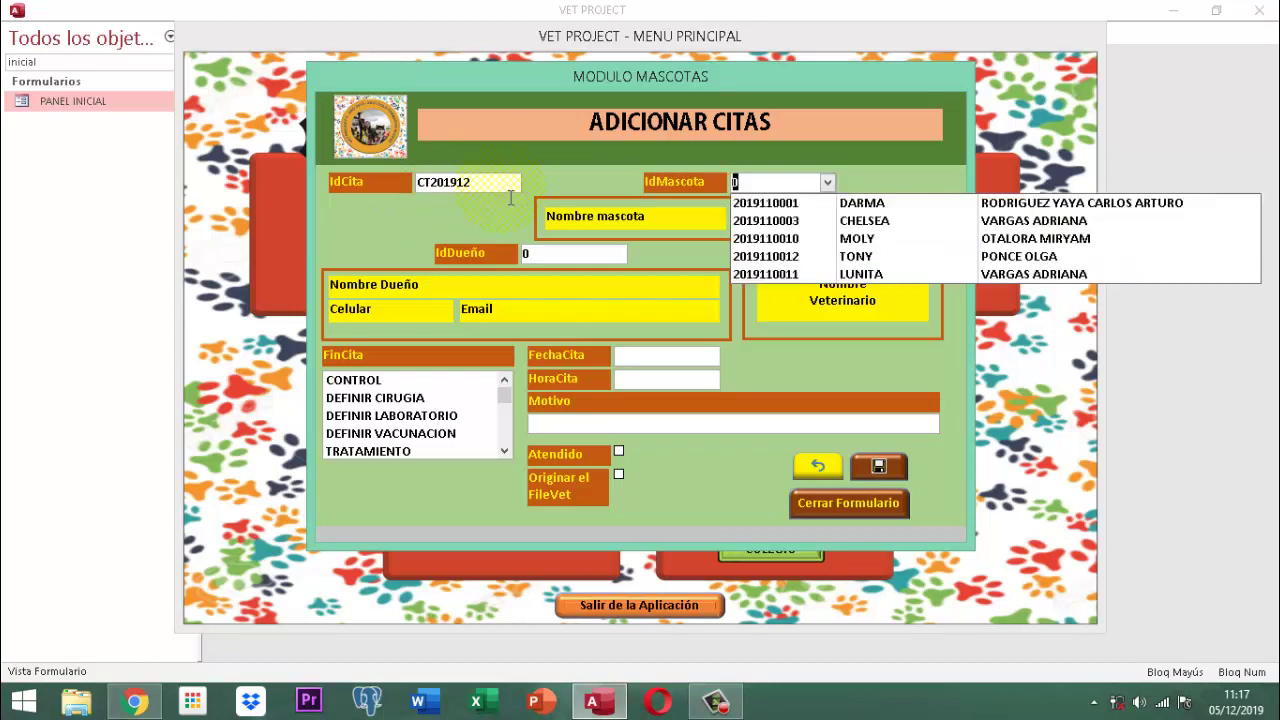
key("Down")
key("Down")
key("Down")
key("Down")
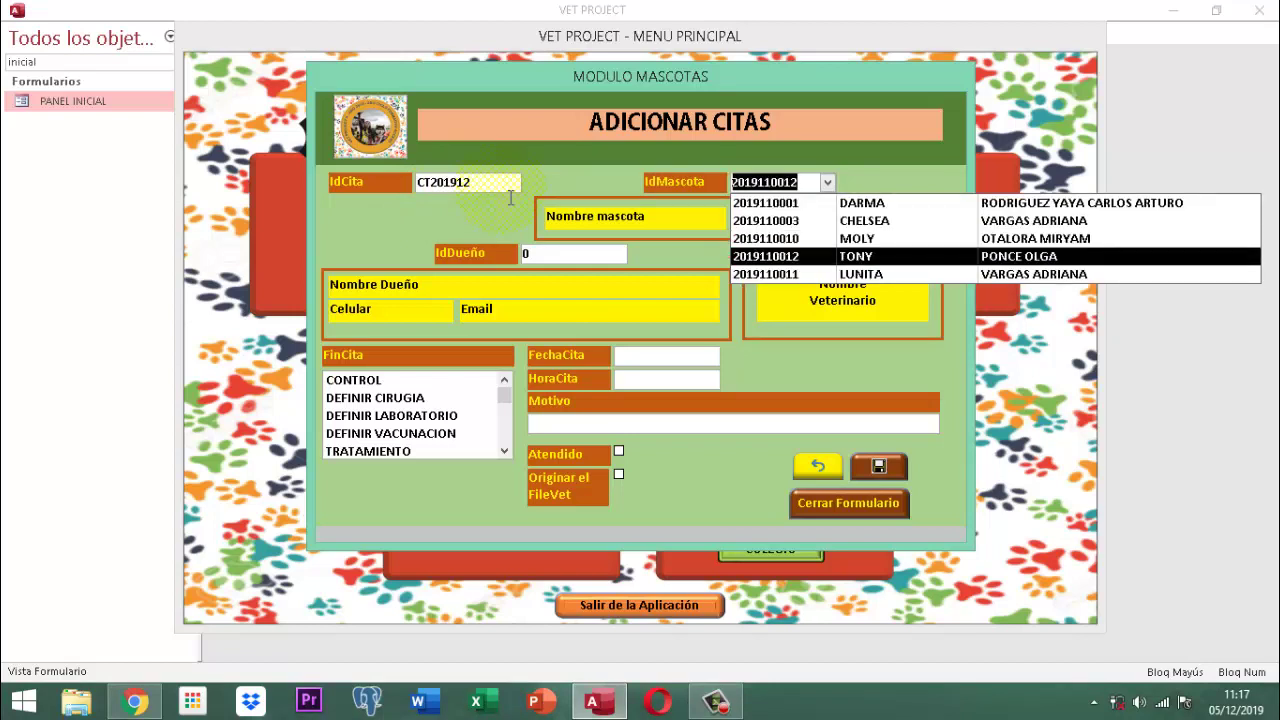
key("Return")
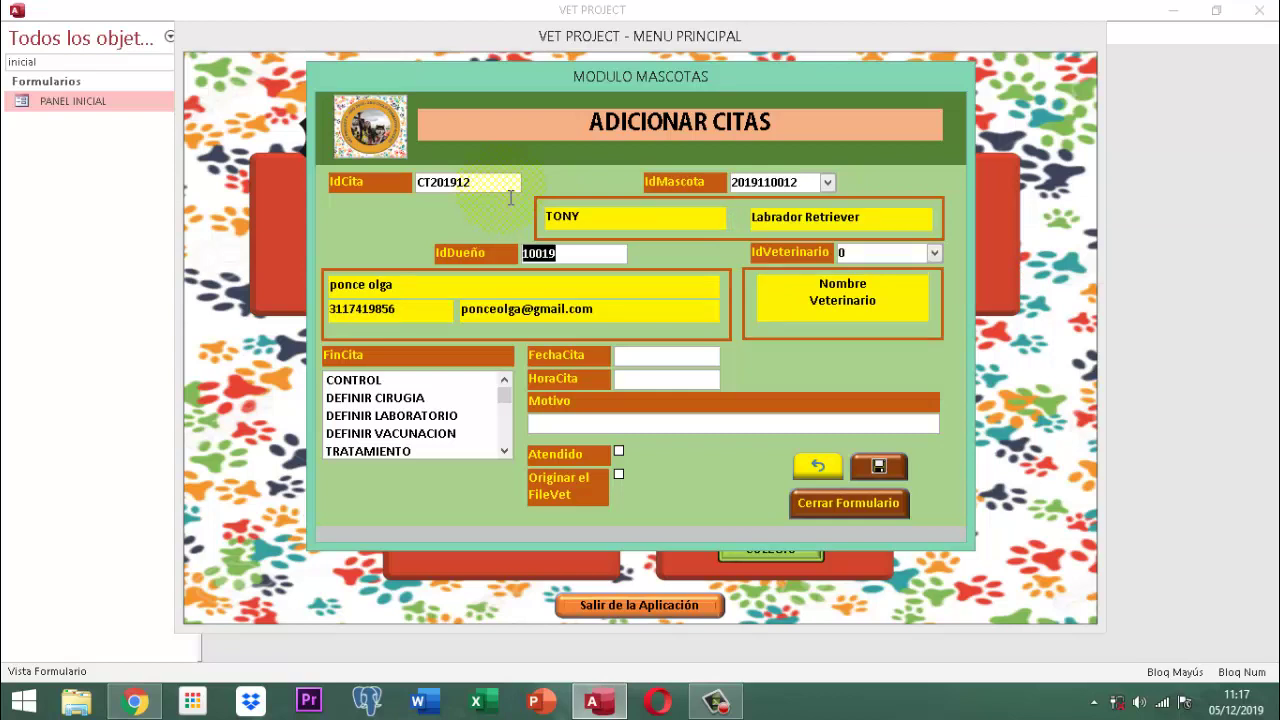
Assign the veterinarian to the appointment by entering the veterinarian's ID.
key("Tab")
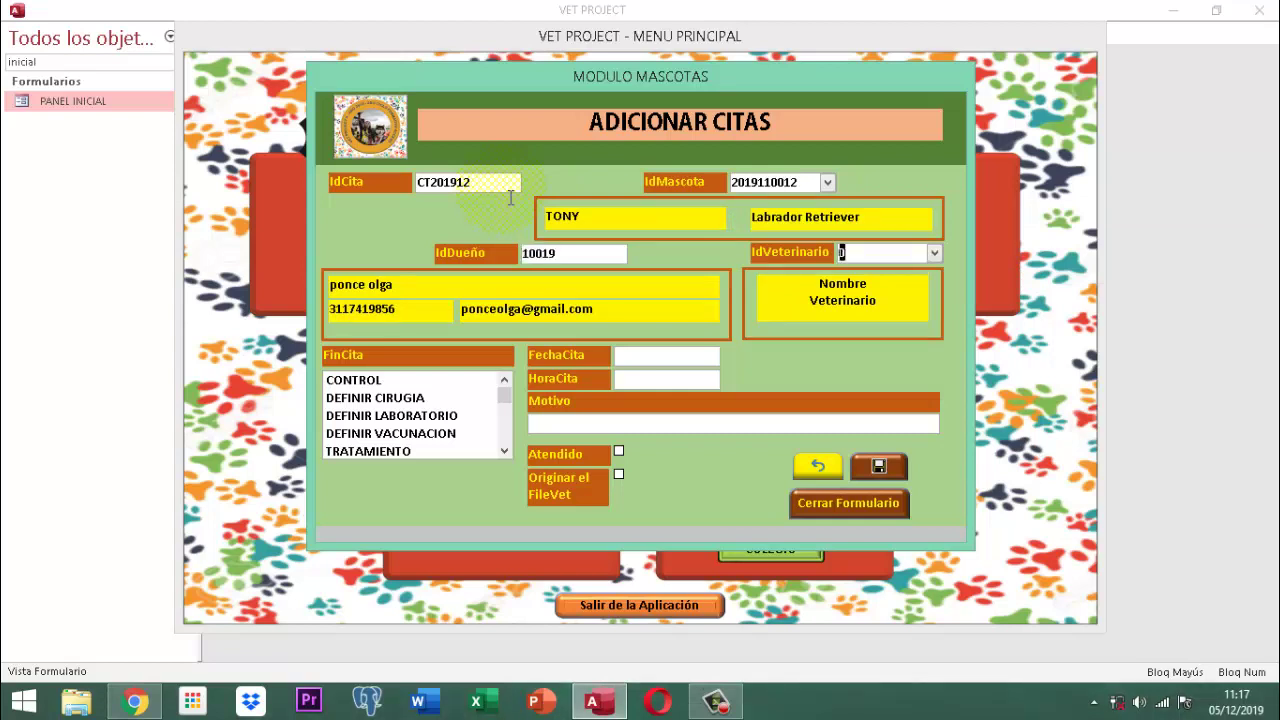
type("10013")
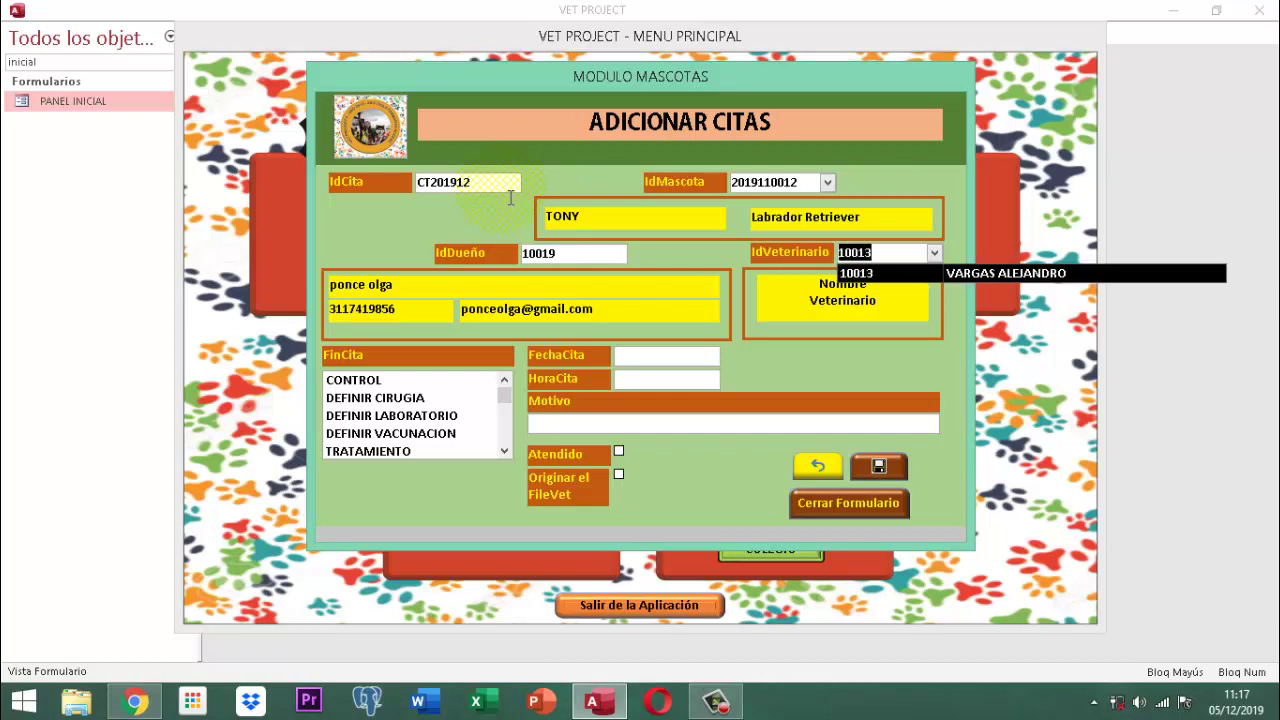
key("Return")
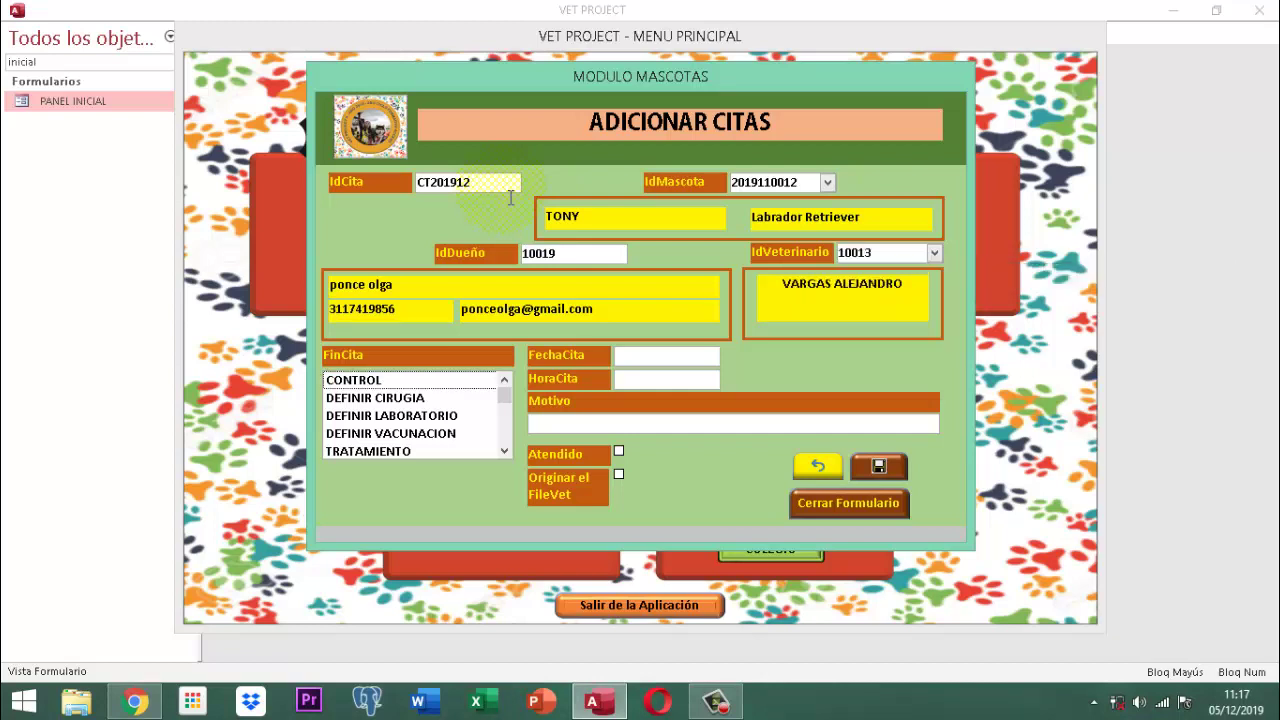
Set the appointment's purpose (FinCita) to TRATAMIENTO.
key("Down")
key("Down")
key("Down")
key("Down")
key("Down")
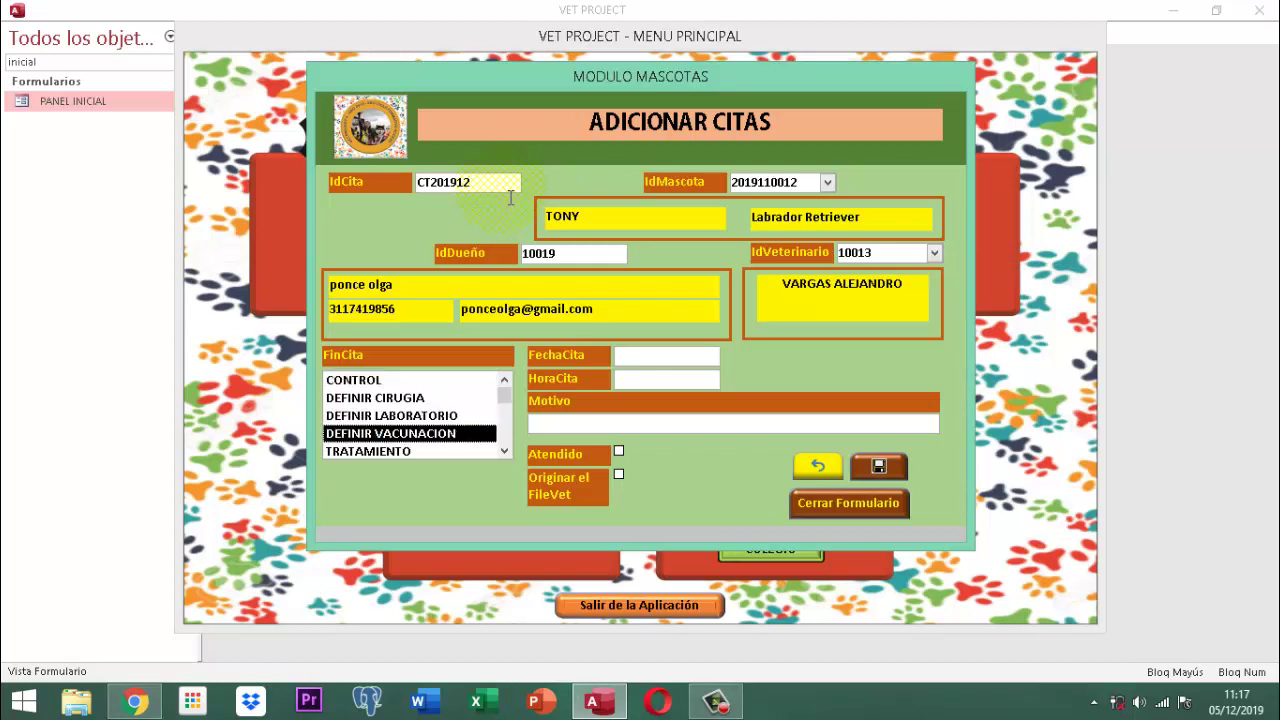
key("Return")
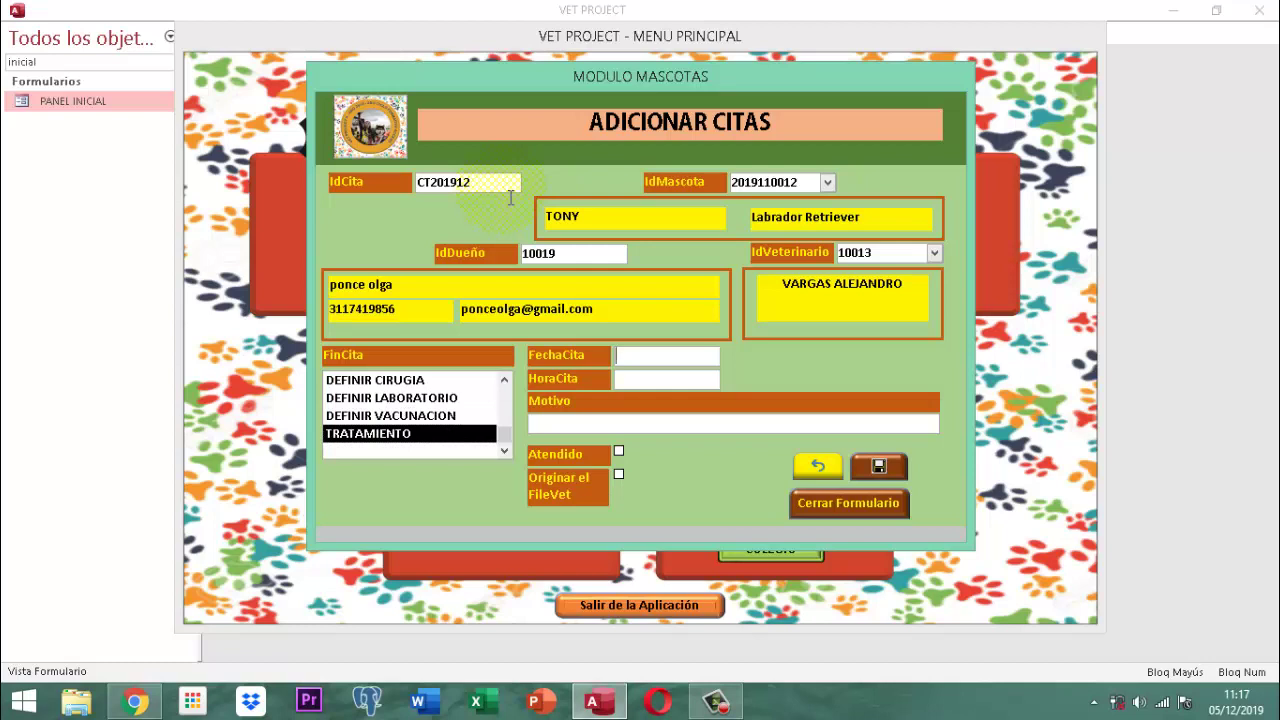
Schedule the appointment for 05/12/2019 at 11:00.
type("05/12/2019")
key("Tab")
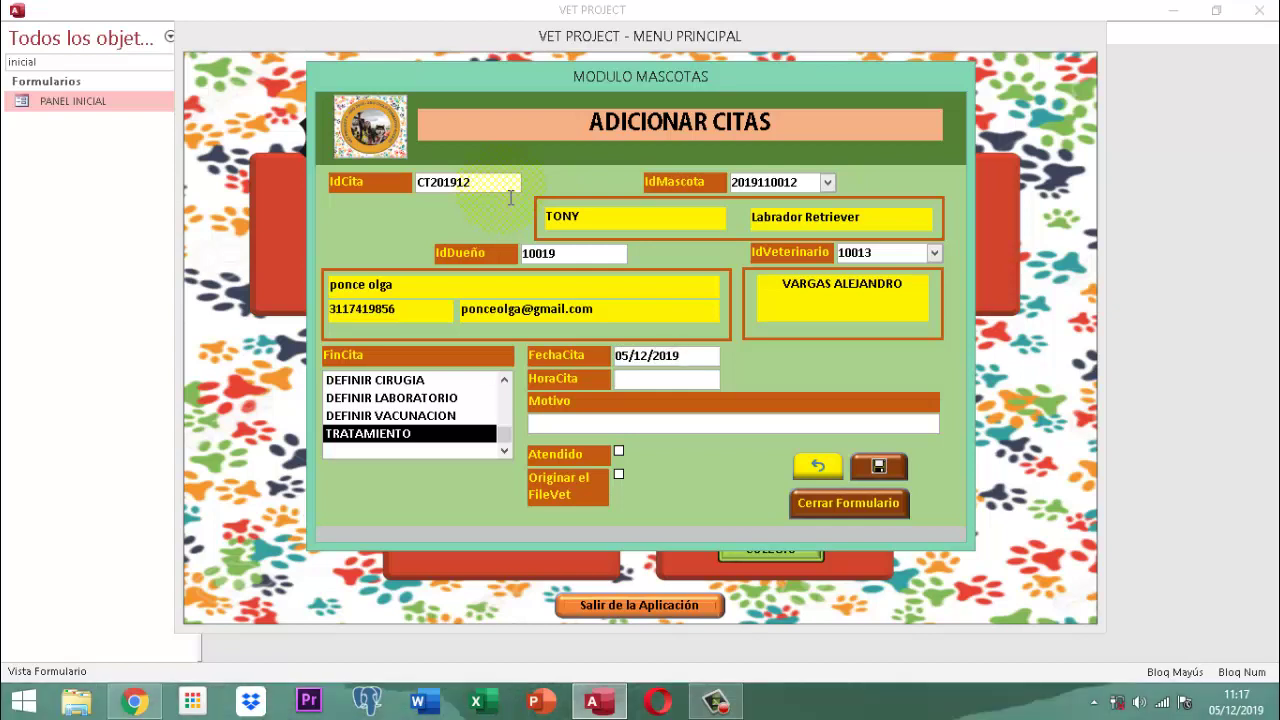
type("11:00")
Enter the appointment's reason (Motivo) as "SE NECESITA SACAR DURANTE 2 MESES PARA CONTROL ETOLOGICO".
key("Tab")
type("SE")
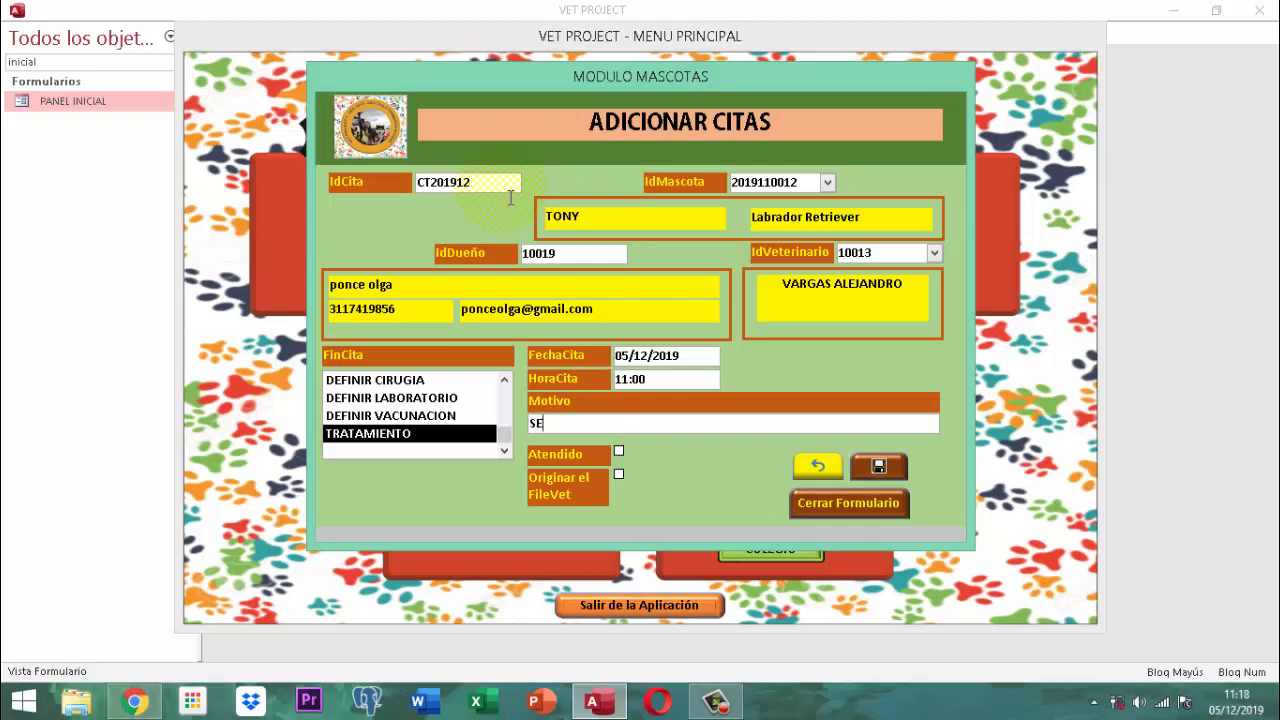
type(" NECESITA SACAR DURANTE 2 M")
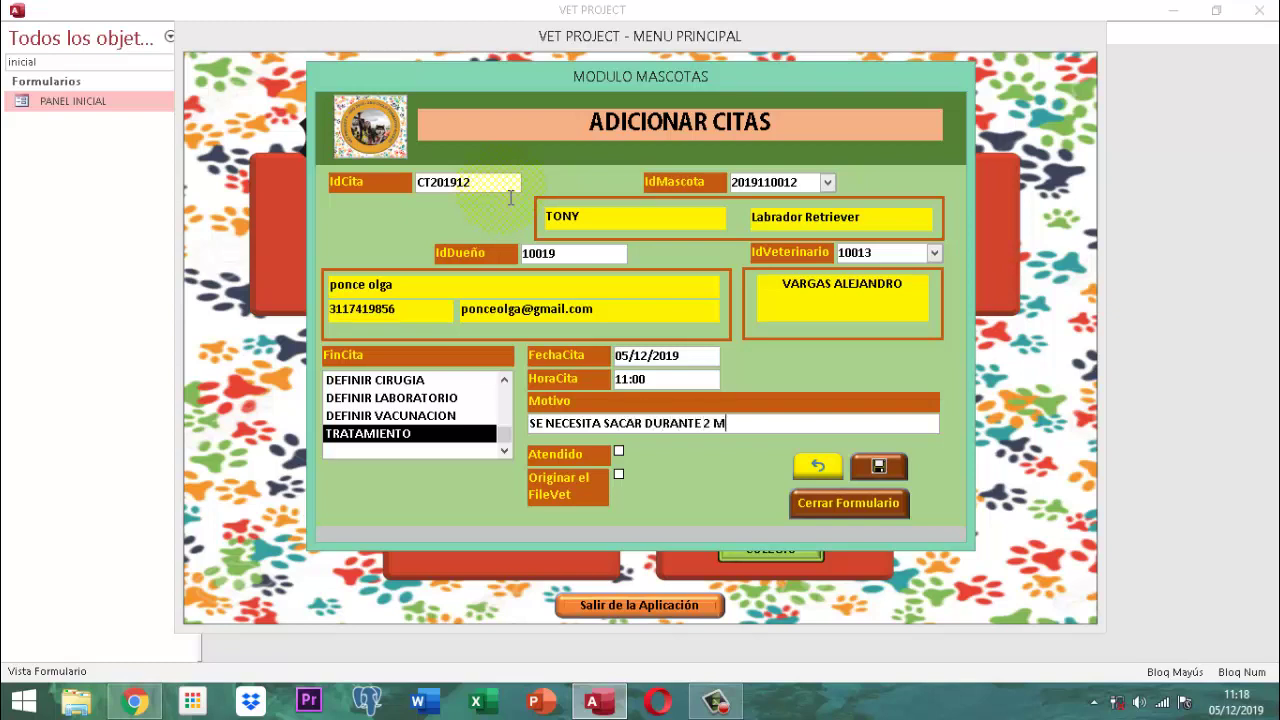
type("ESES PARA ")
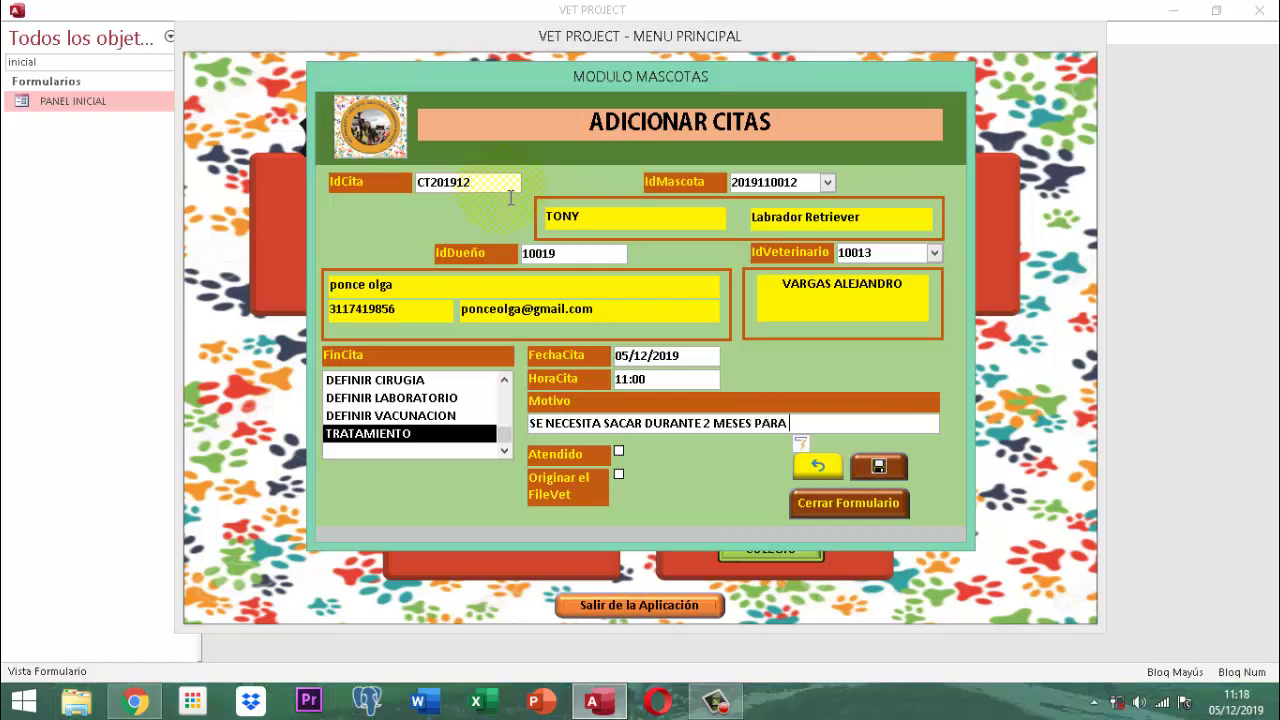
type("CONTROL ETOLOGICO")
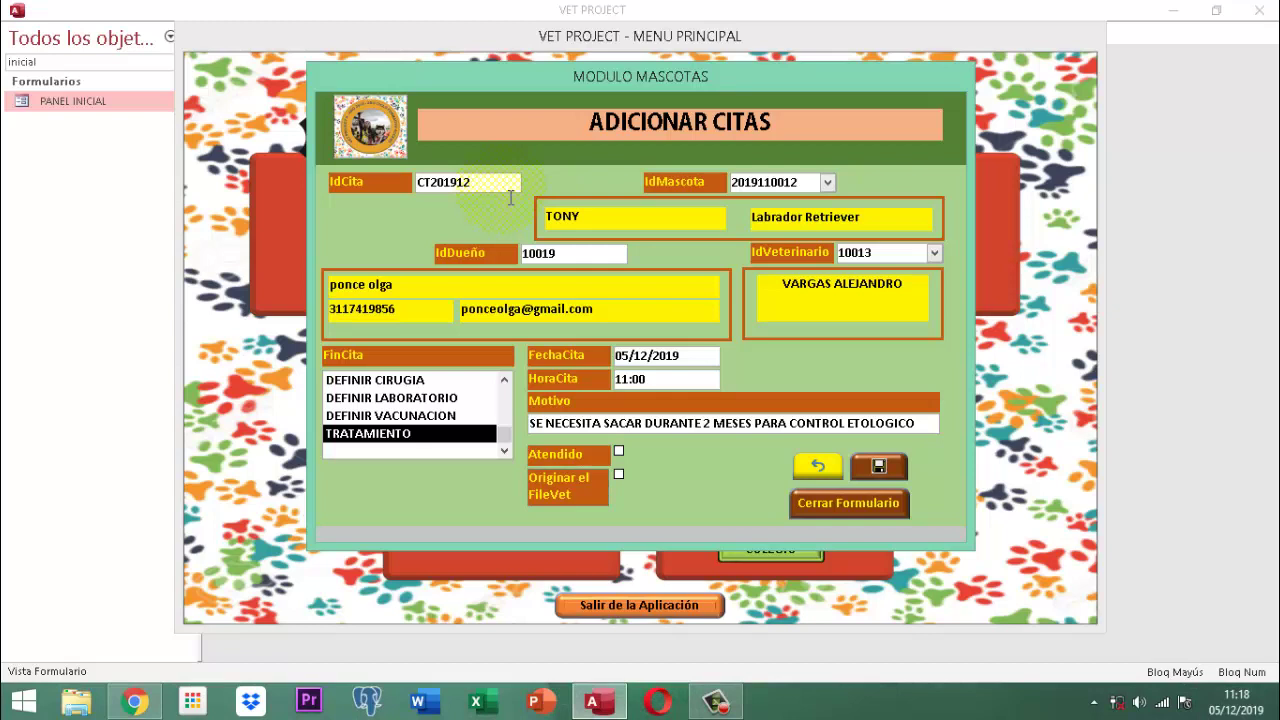
Save TONY's appointment, replacing the existing FileVet10013 table, and close the appointment form.
left_click(878, 468)
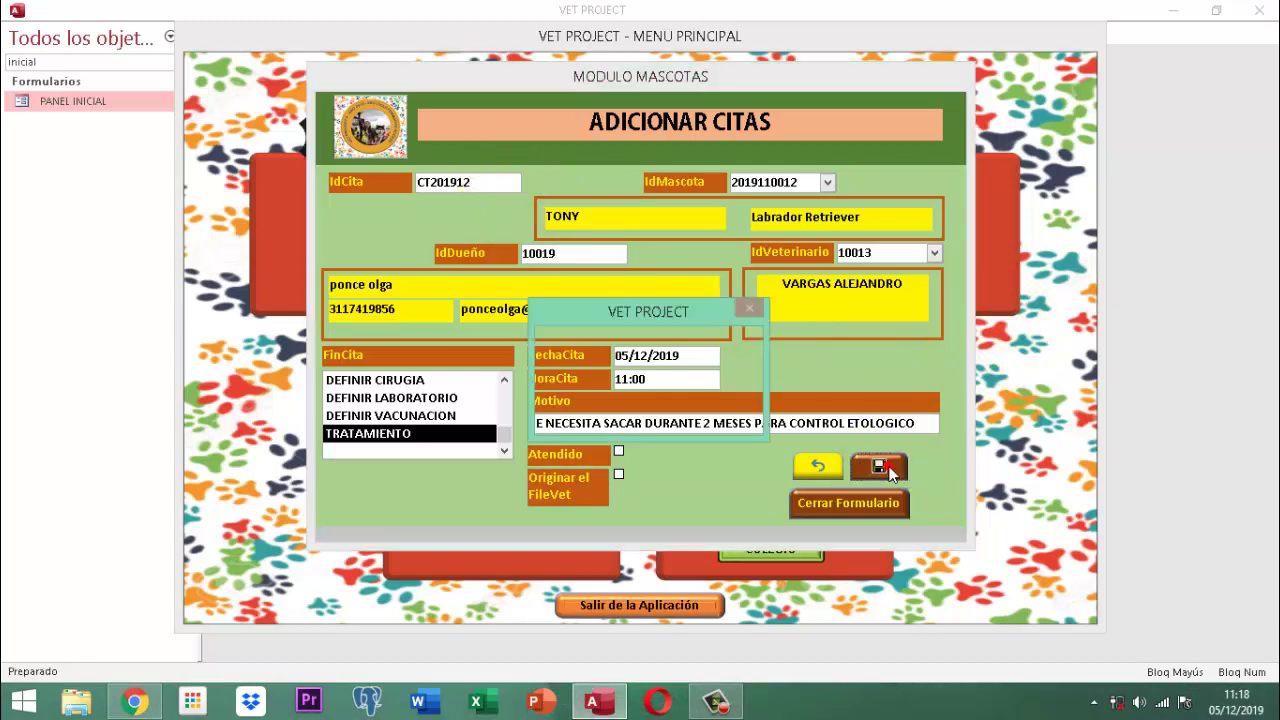
left_click(617, 418)
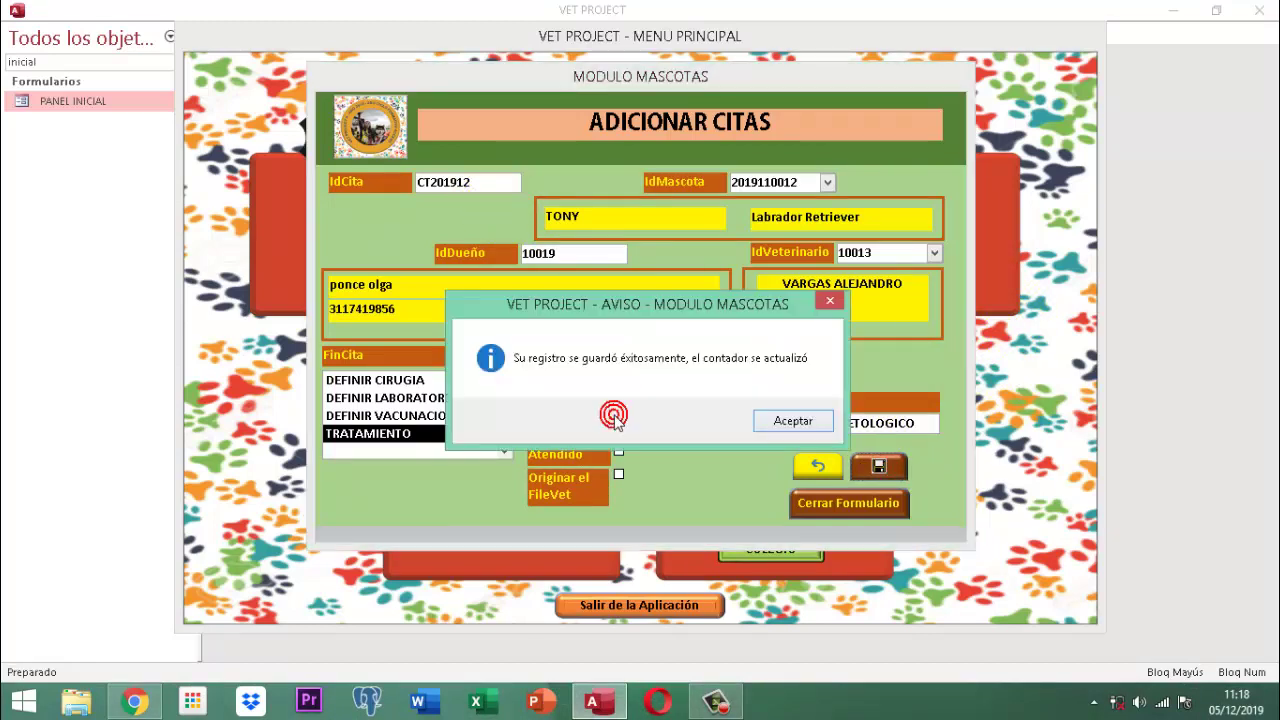
left_click(780, 423)
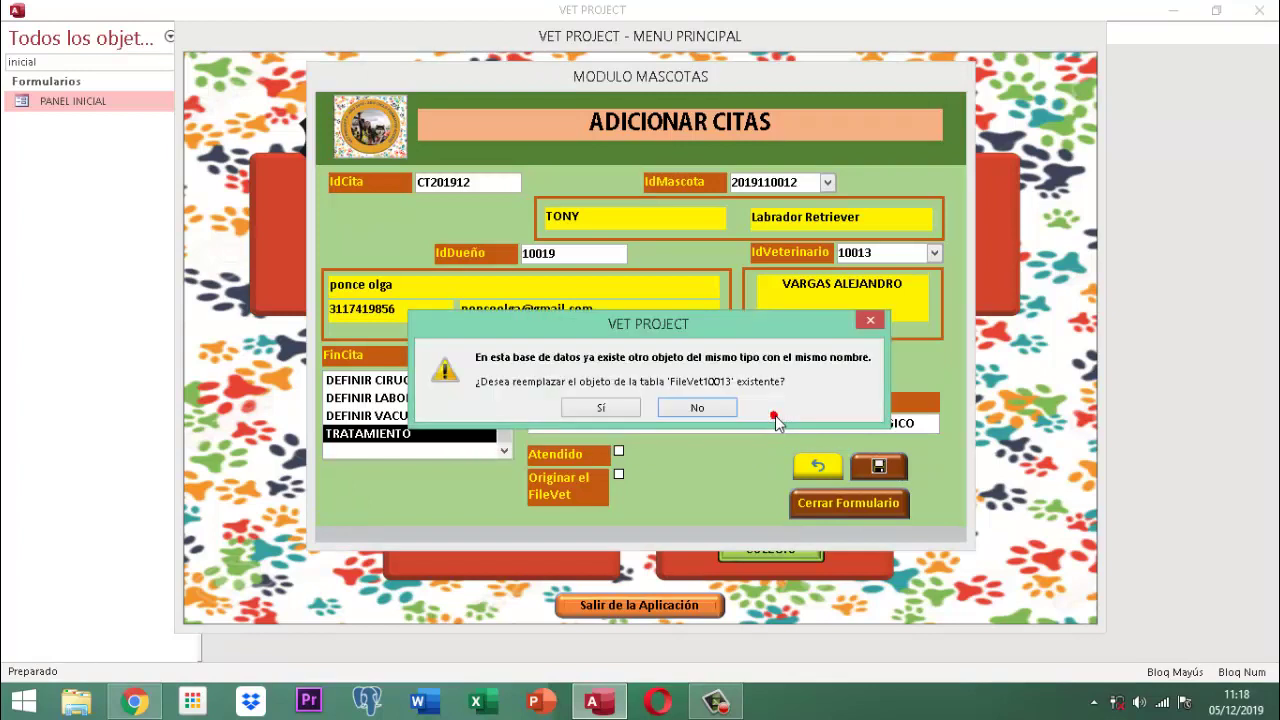
left_click(598, 406)
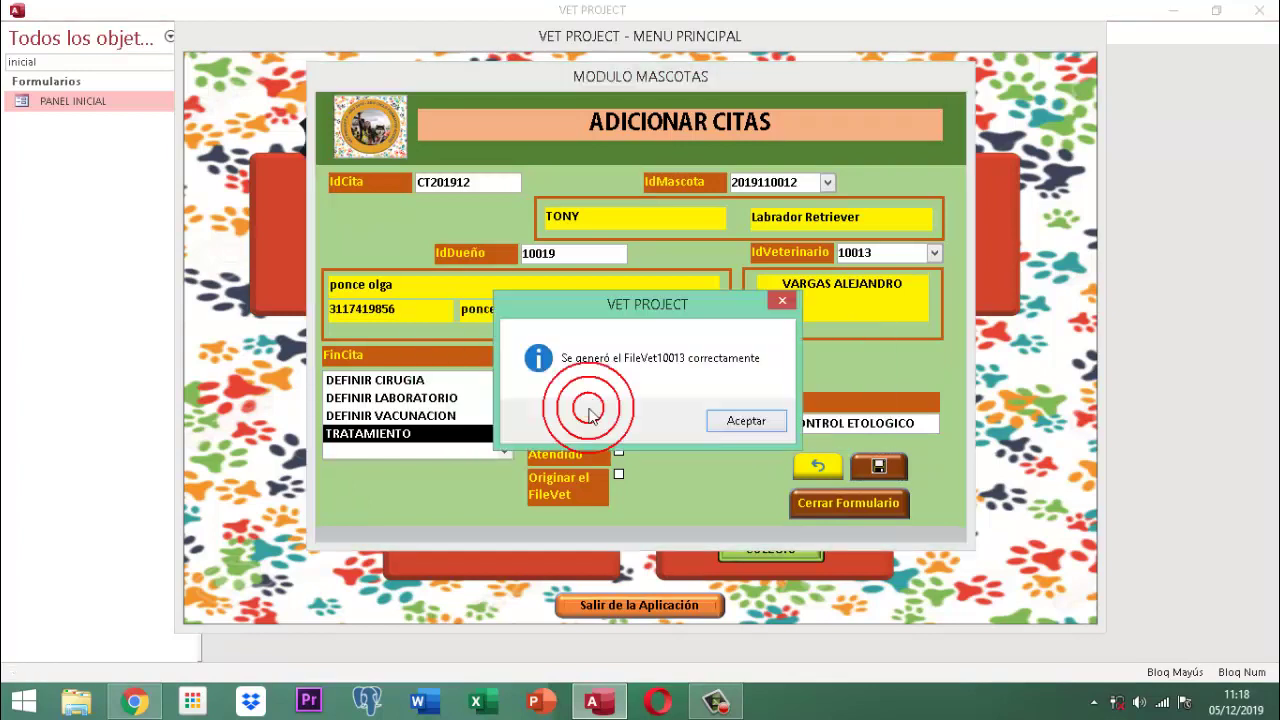
left_click(724, 420)
left_click(743, 421)
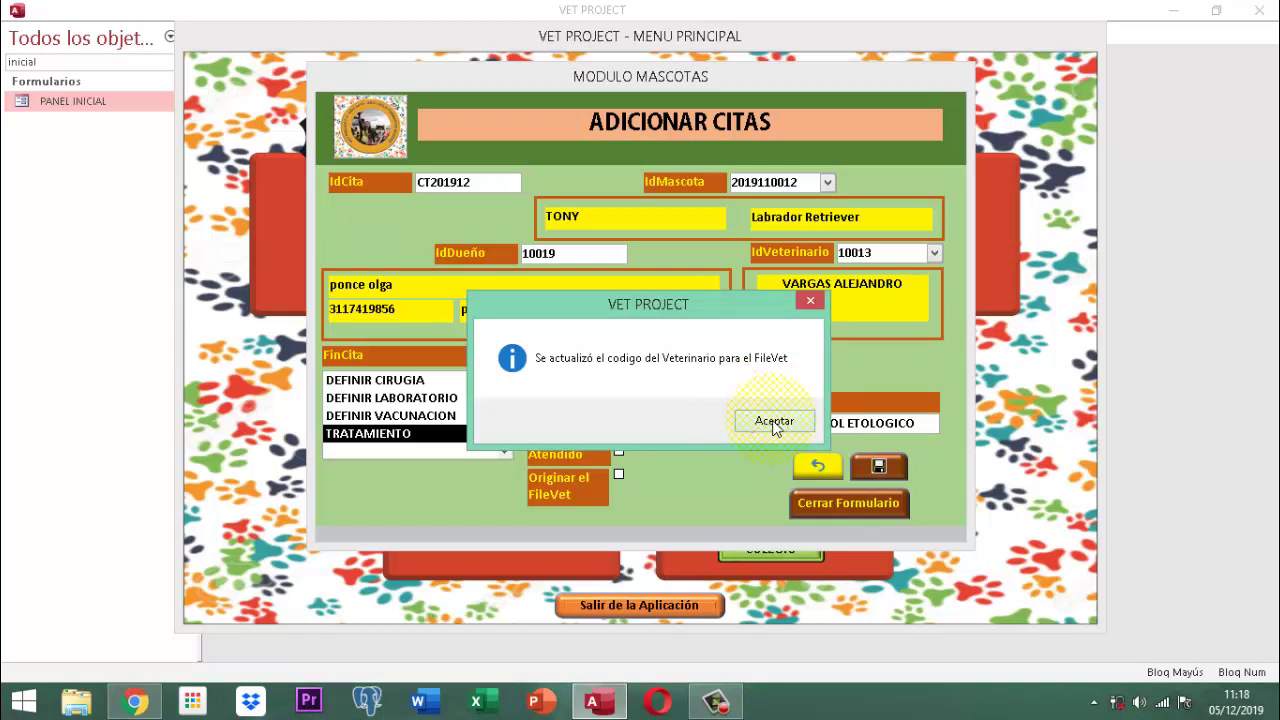
left_click(775, 424)
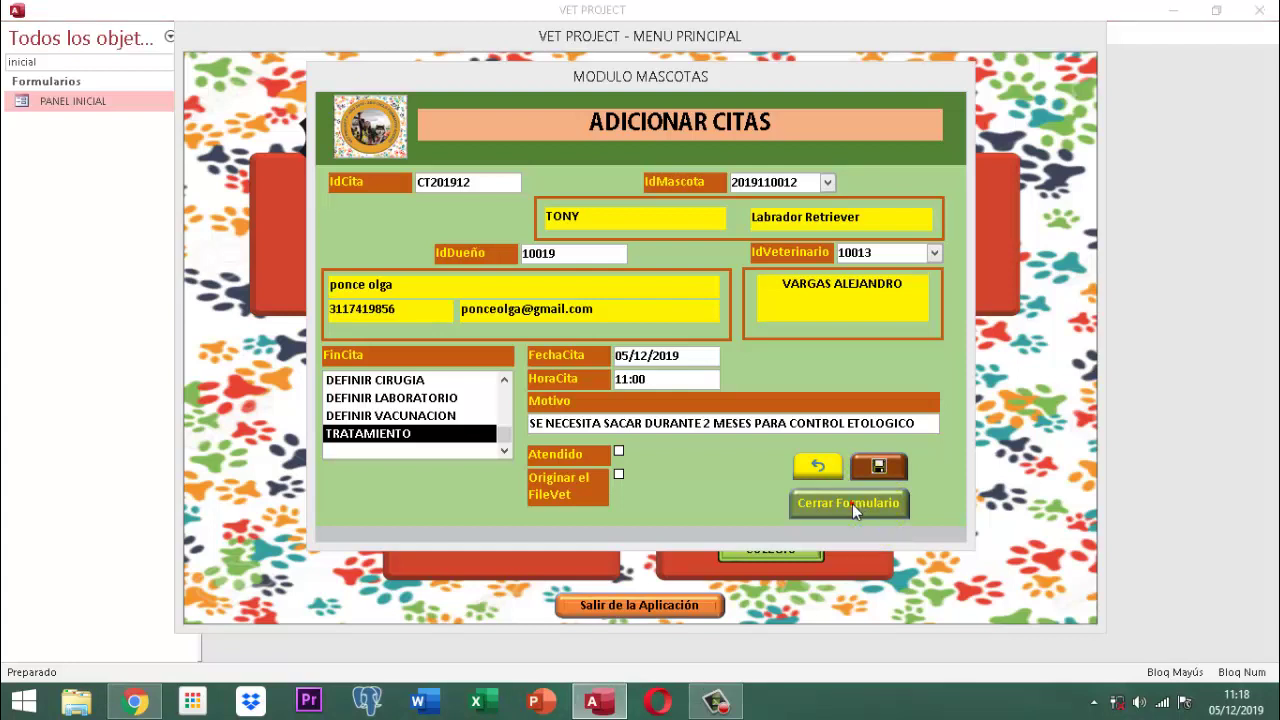
left_click(852, 503)
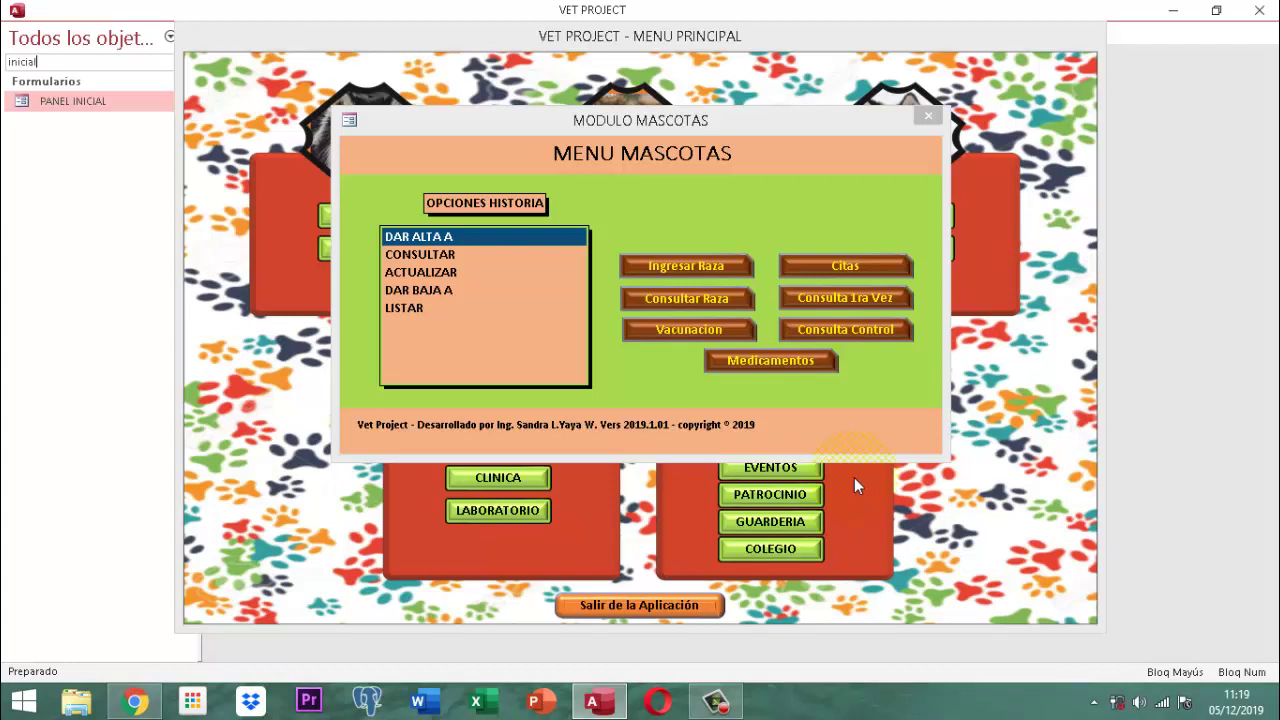
Open the existing appointments without creating a new one, go to the last record and view its veterinarian's appointments for that date.
left_click(847, 267)
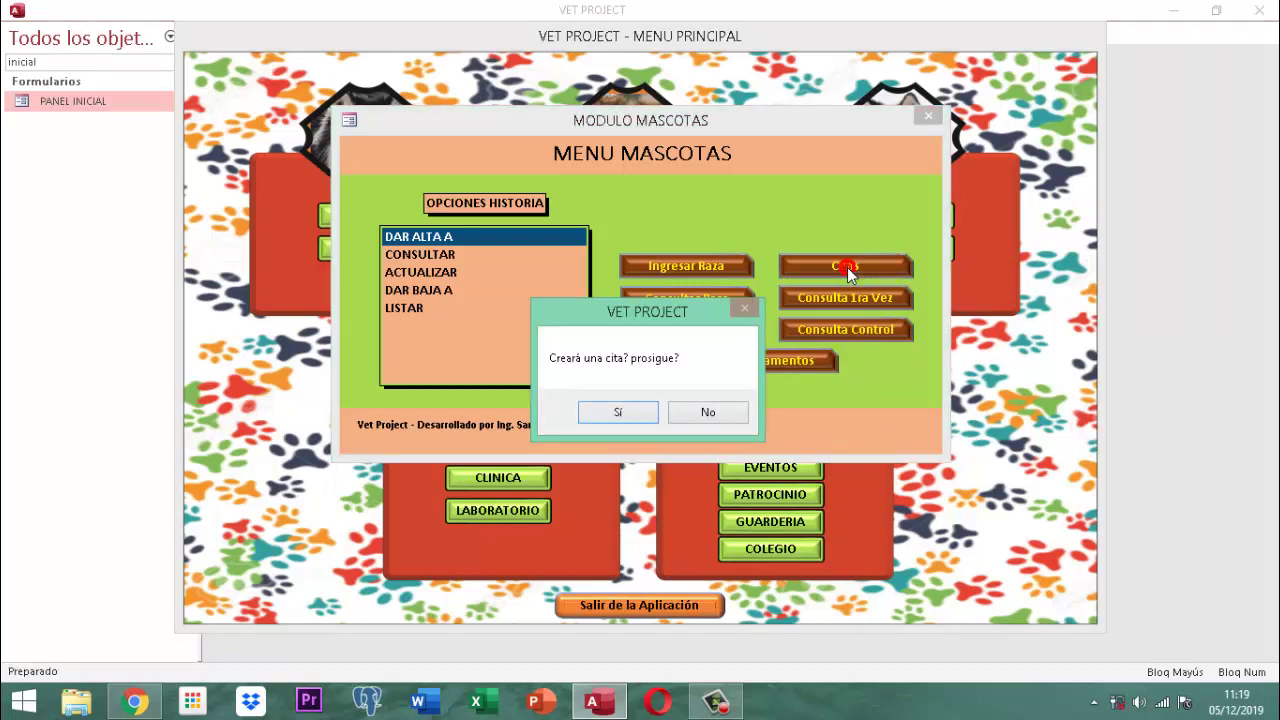
left_click(710, 414)
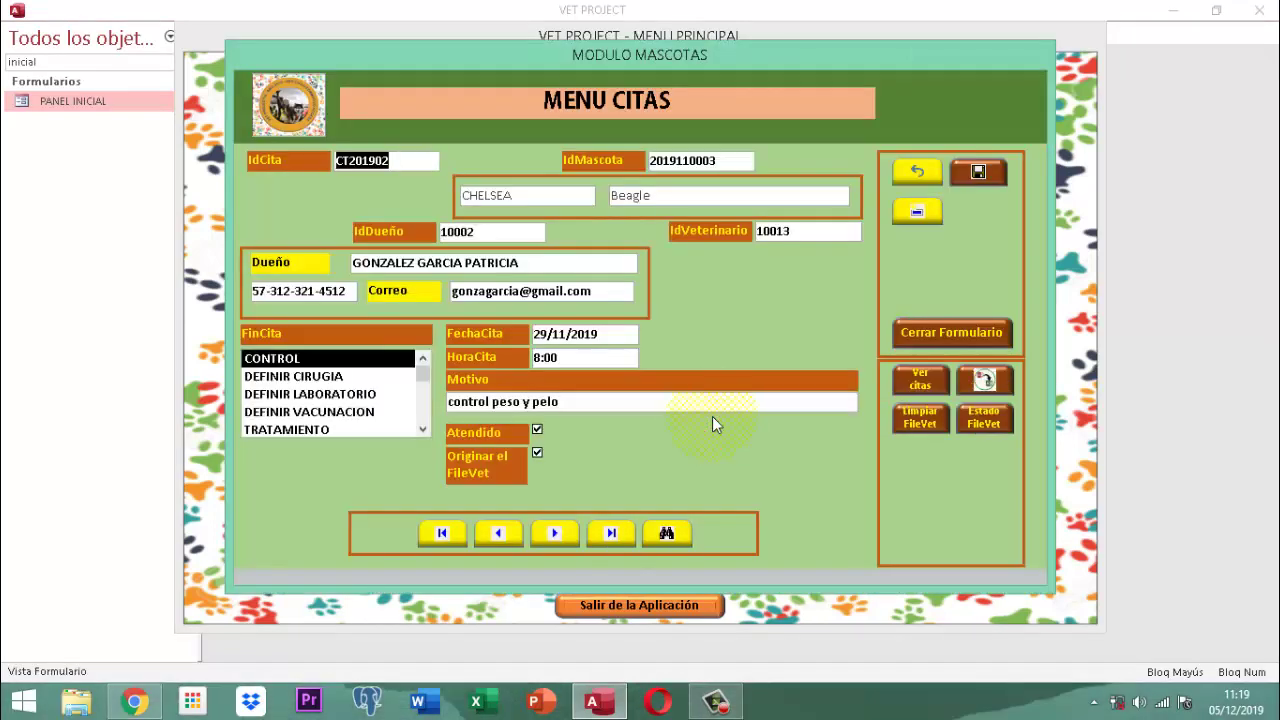
left_click(613, 534)
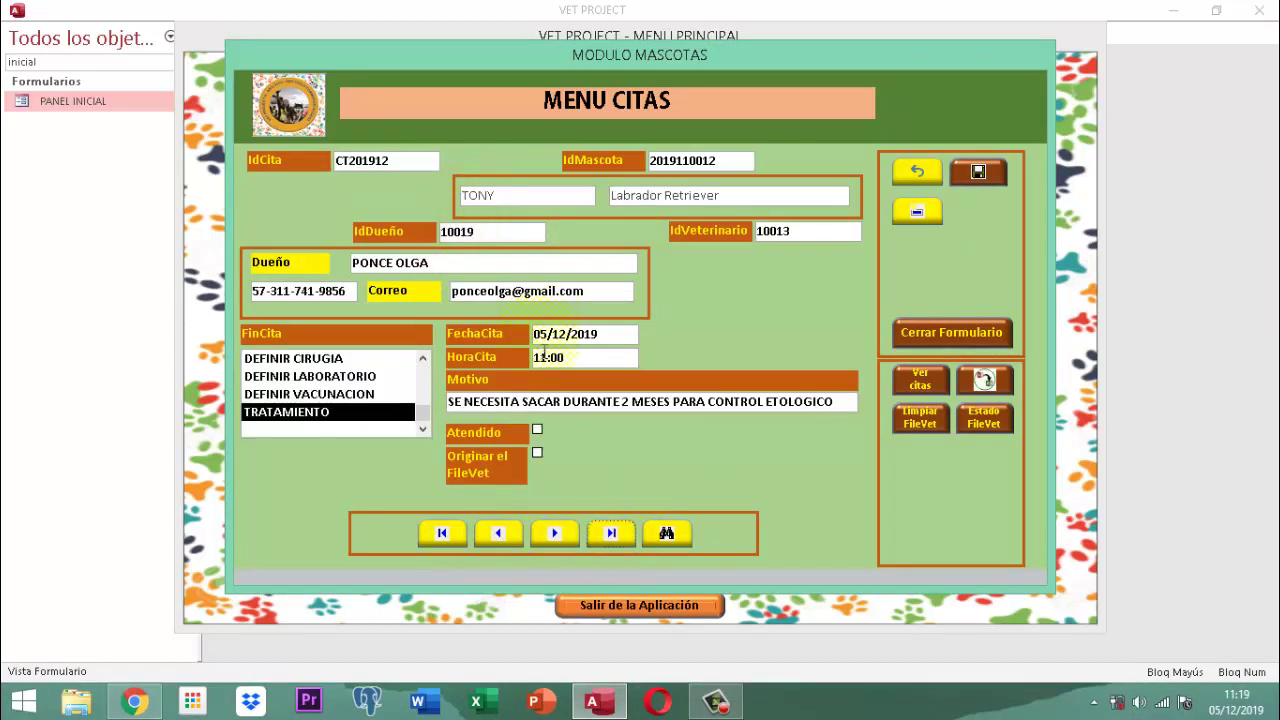
left_click(920, 381)
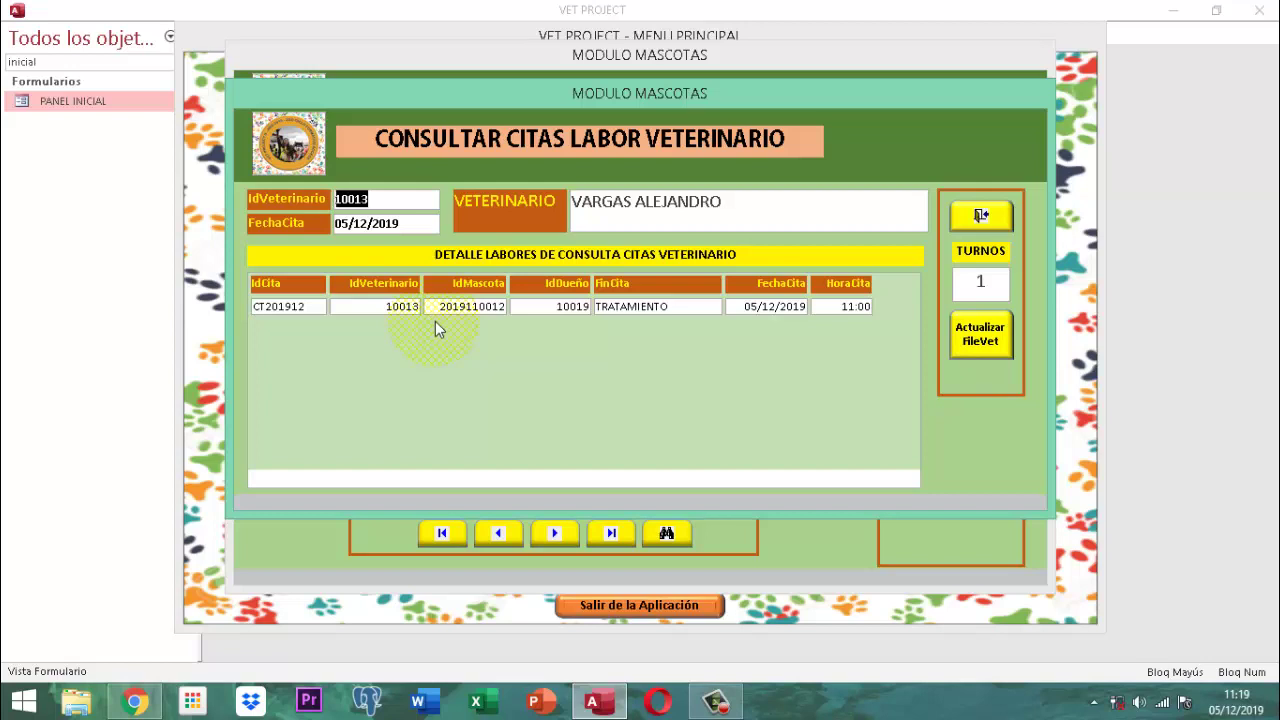
Update the turns in FileVet10013 and return to the appointments form.
left_click(980, 335)
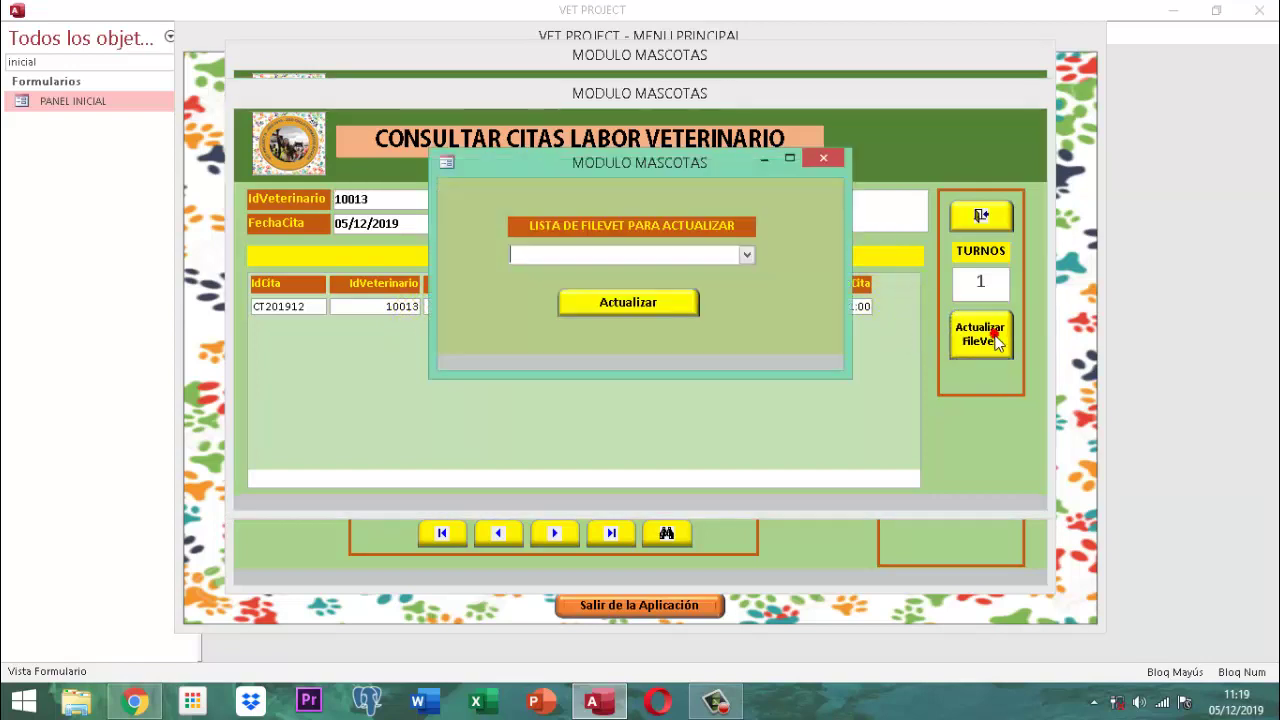
left_click(747, 255)
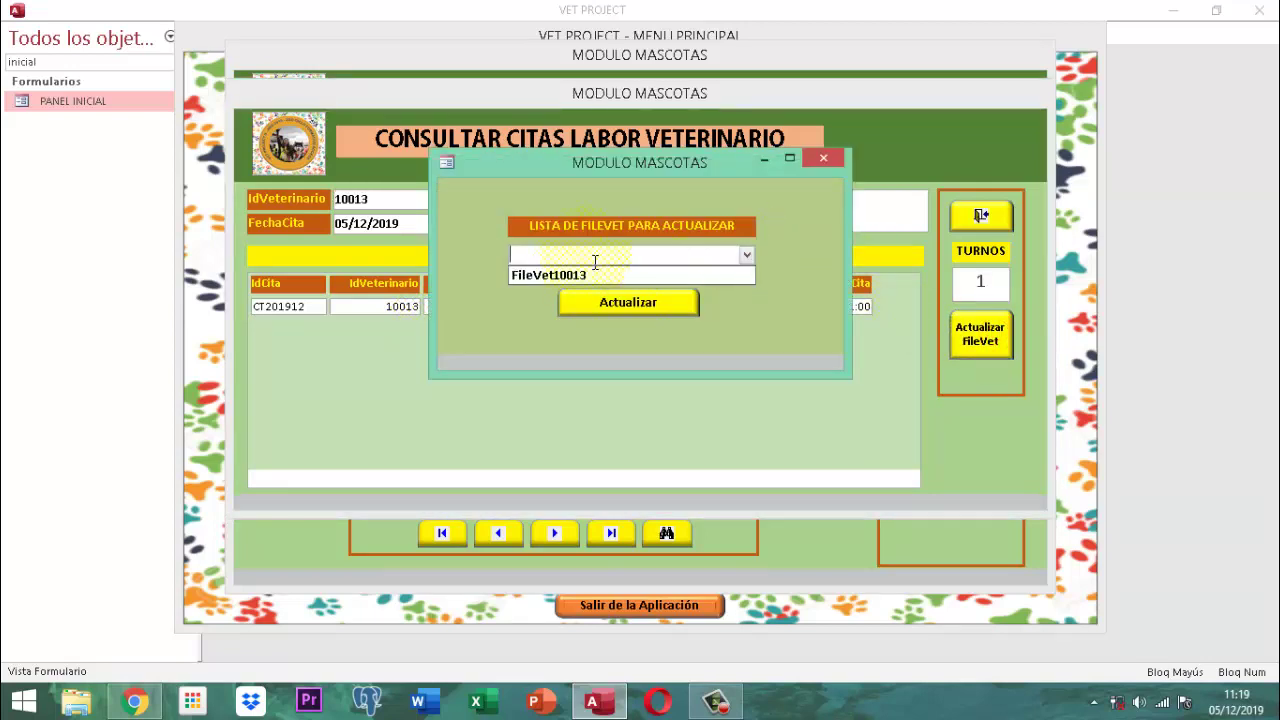
left_click(540, 275)
left_click(630, 311)
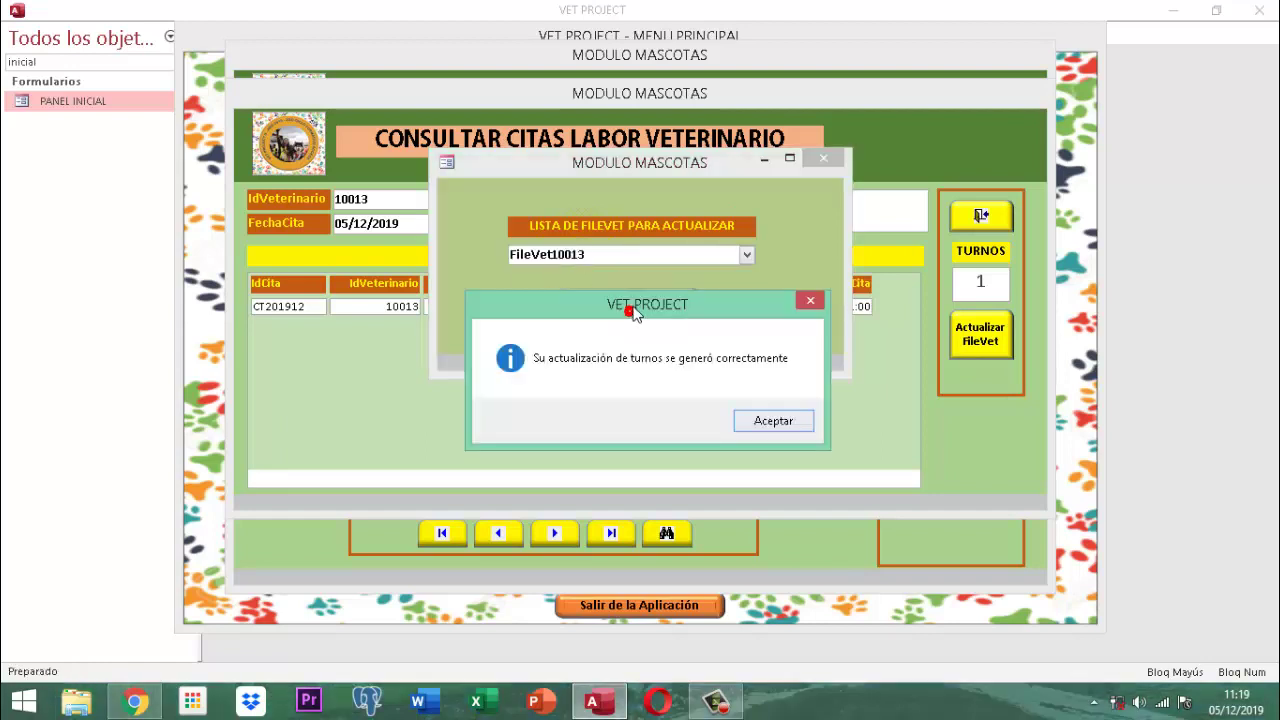
left_click(786, 424)
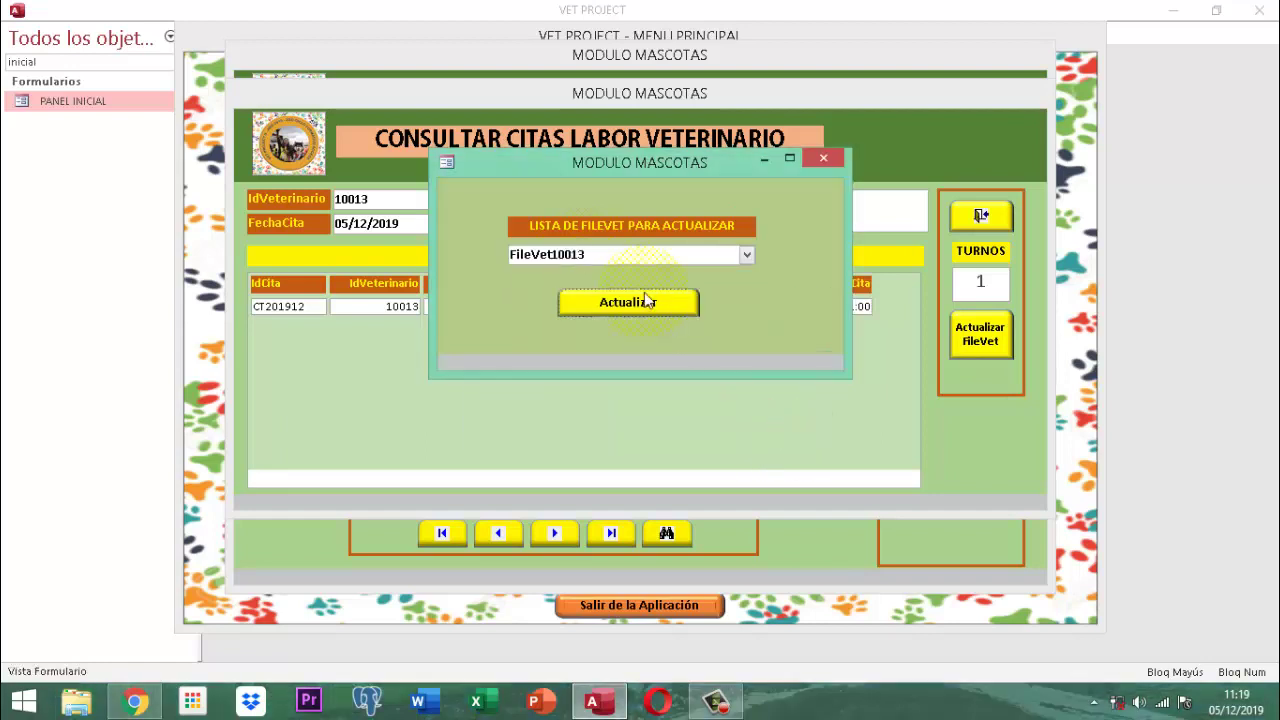
left_click(645, 303)
left_click(777, 422)
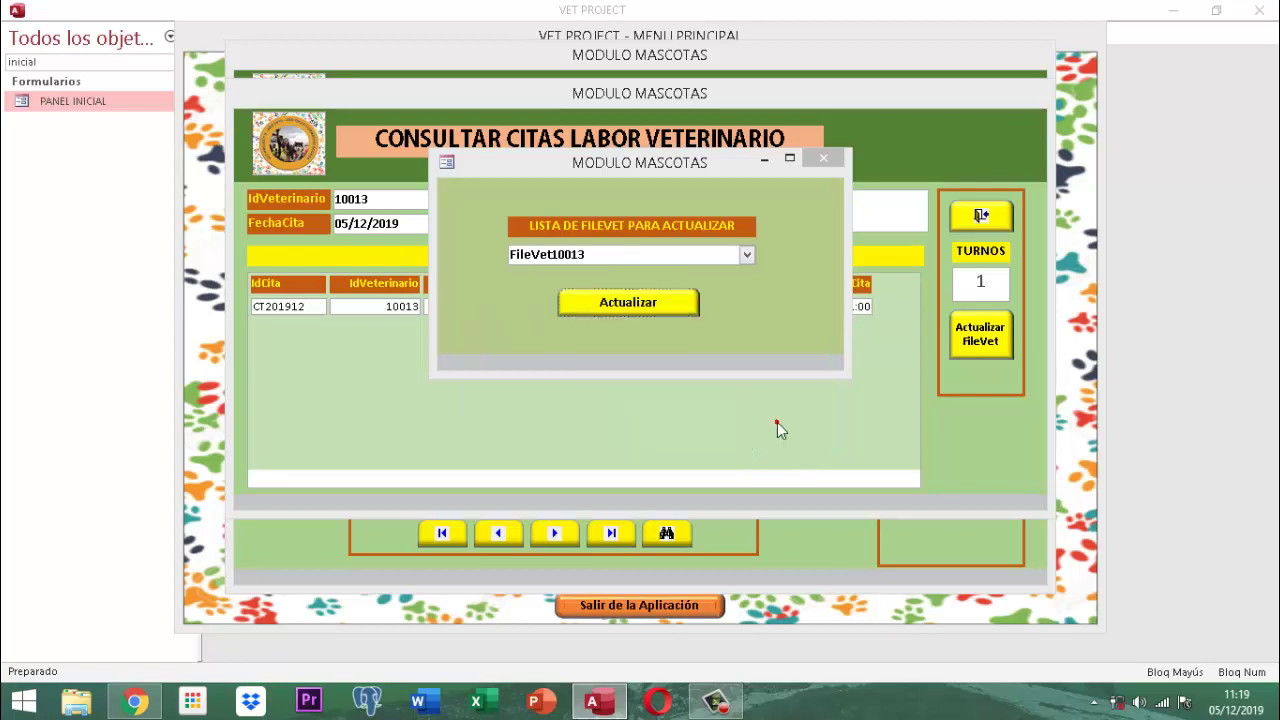
left_click(826, 160)
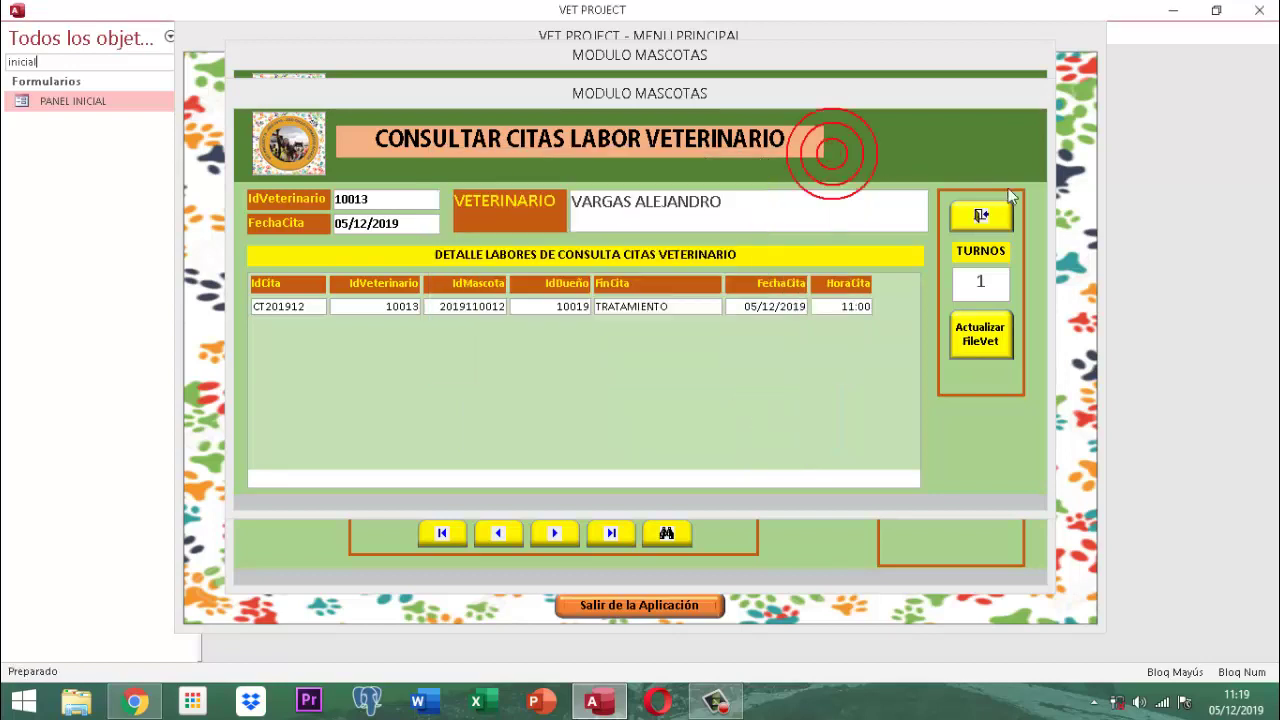
left_click(987, 215)
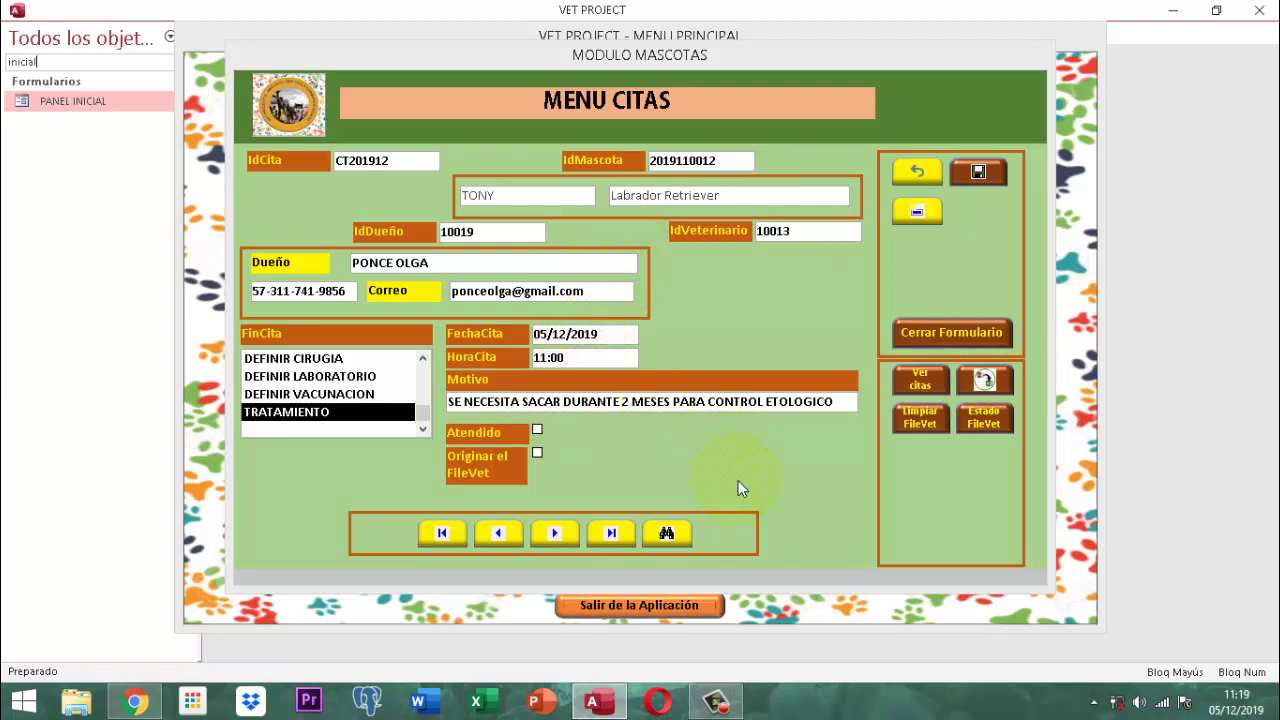
From the first appointment record, check the FileVet agenda status for TURNOS, TOTAL AGENDADO and DISPONIBLE, and return to the pets menu.
left_click(444, 540)
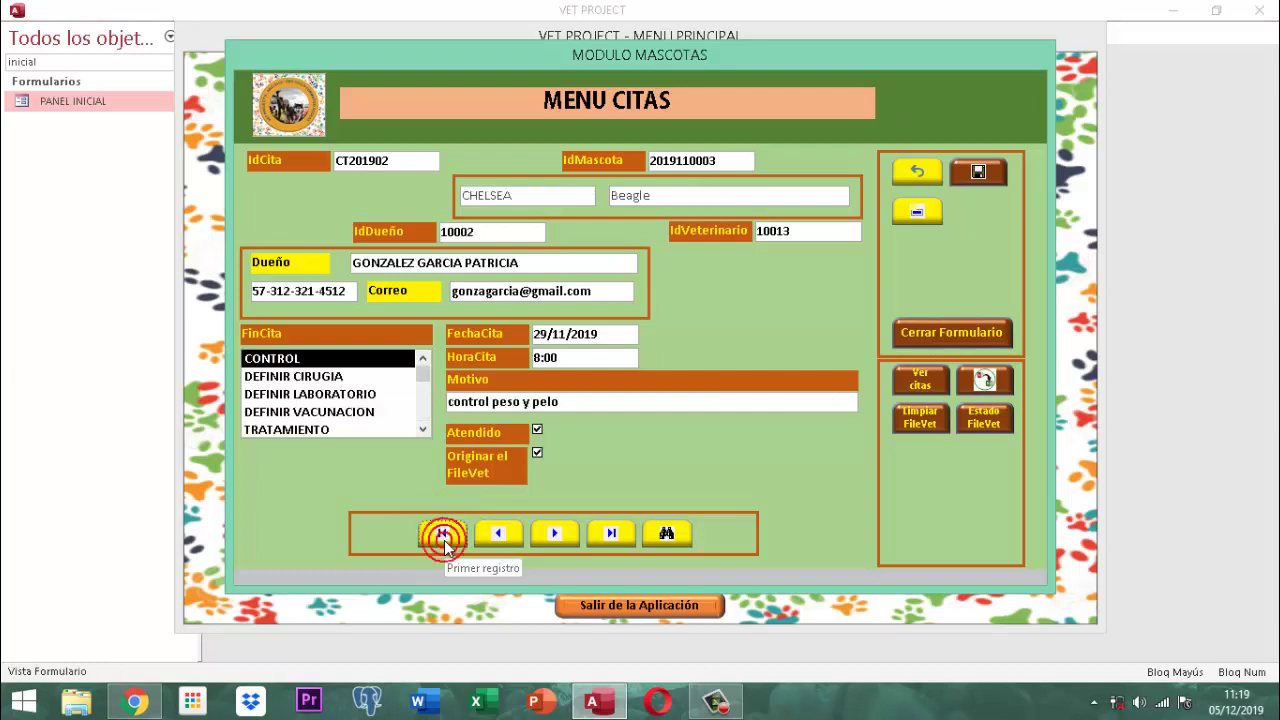
left_click(993, 428)
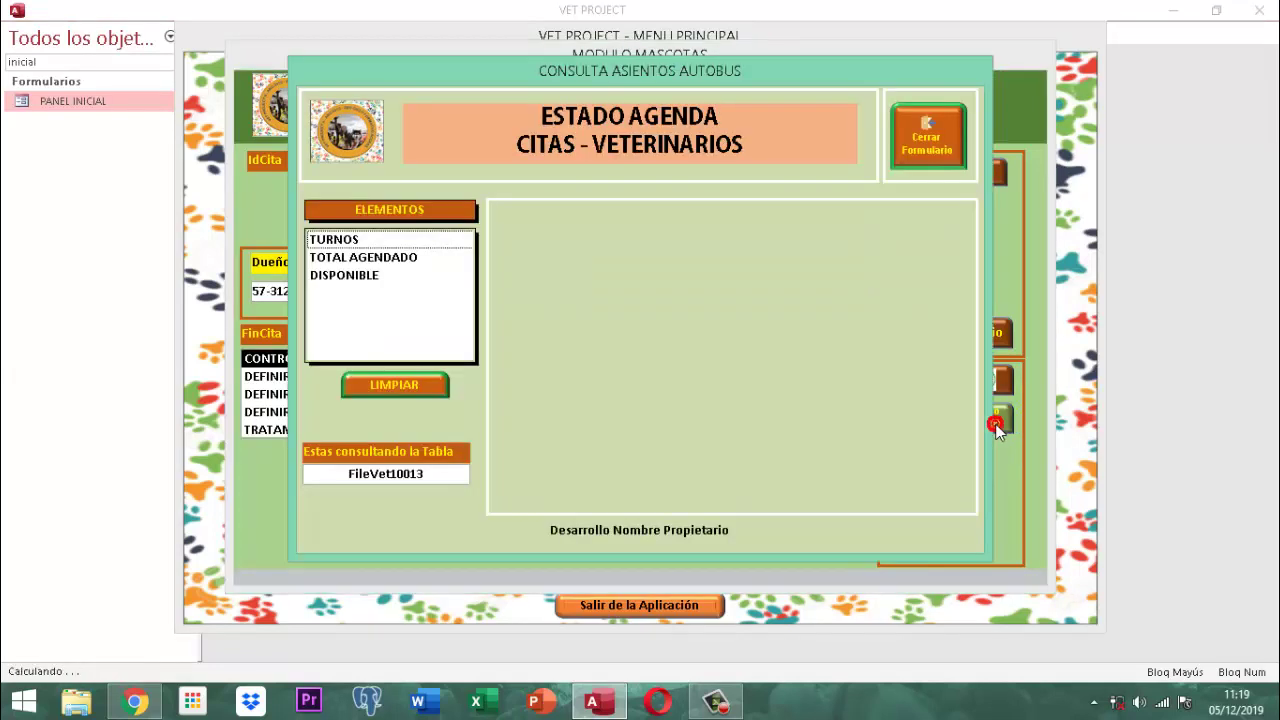
left_click(345, 241)
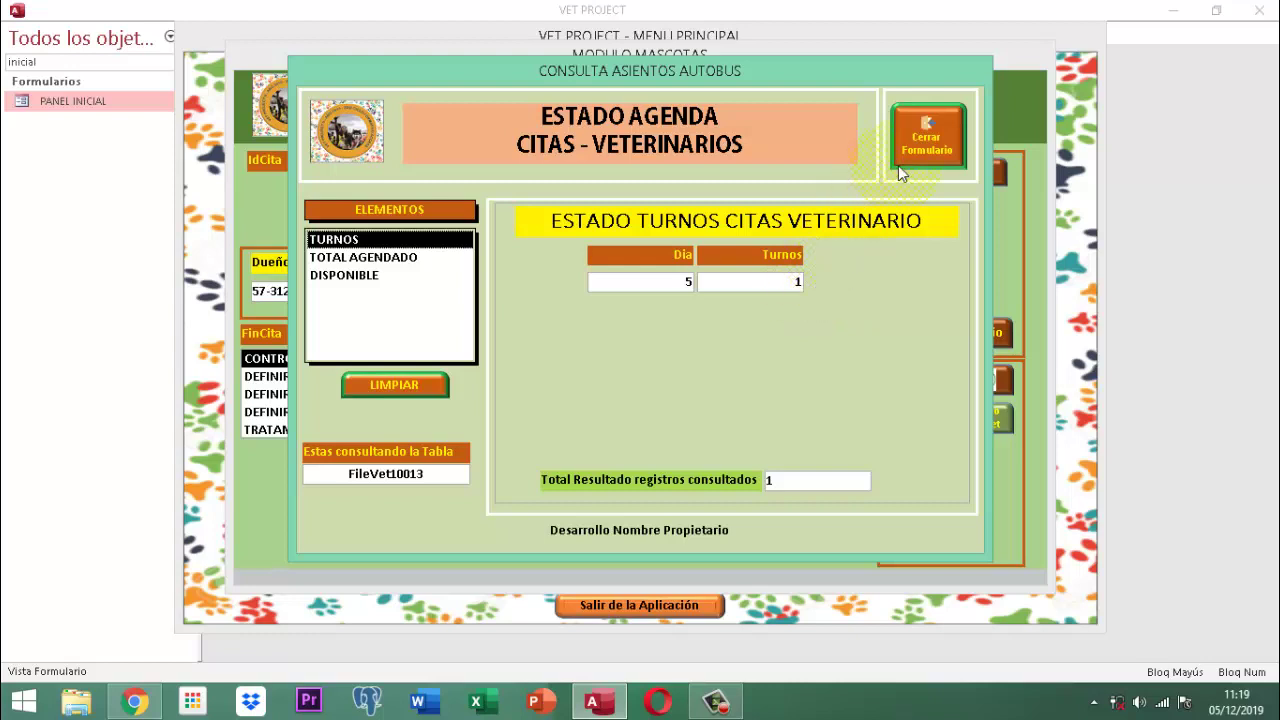
left_click(384, 258)
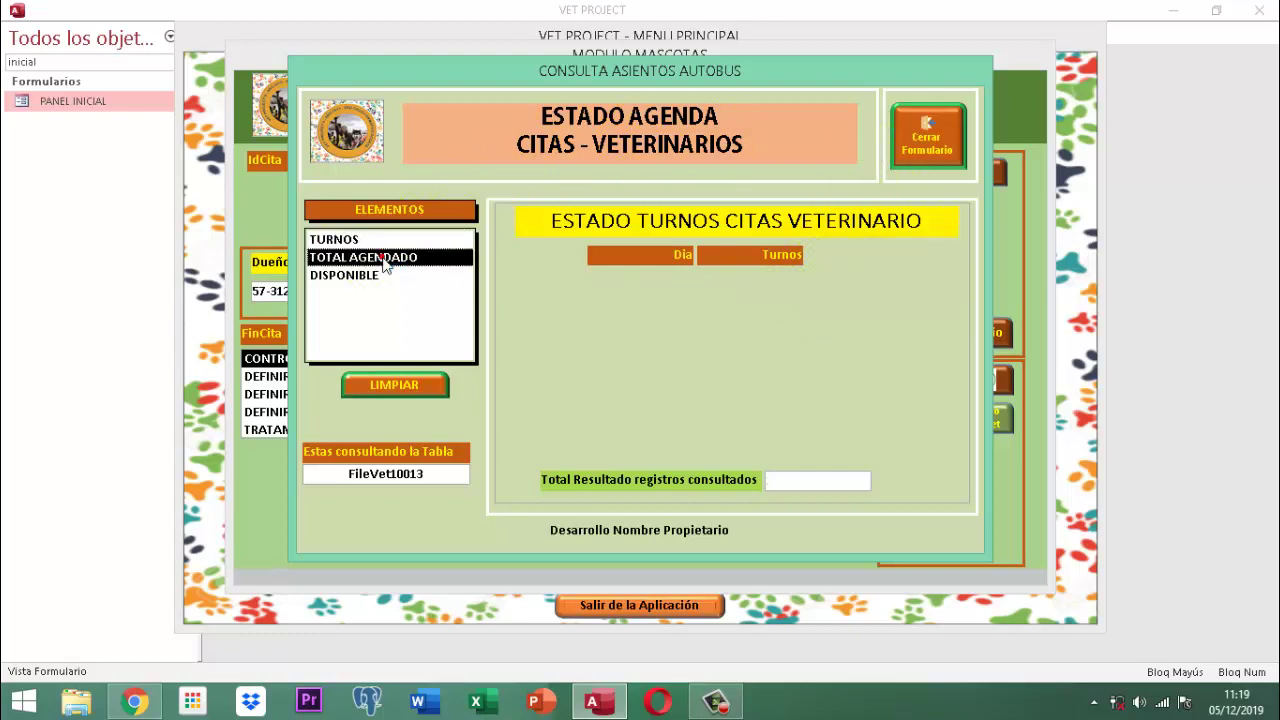
left_click(360, 277)
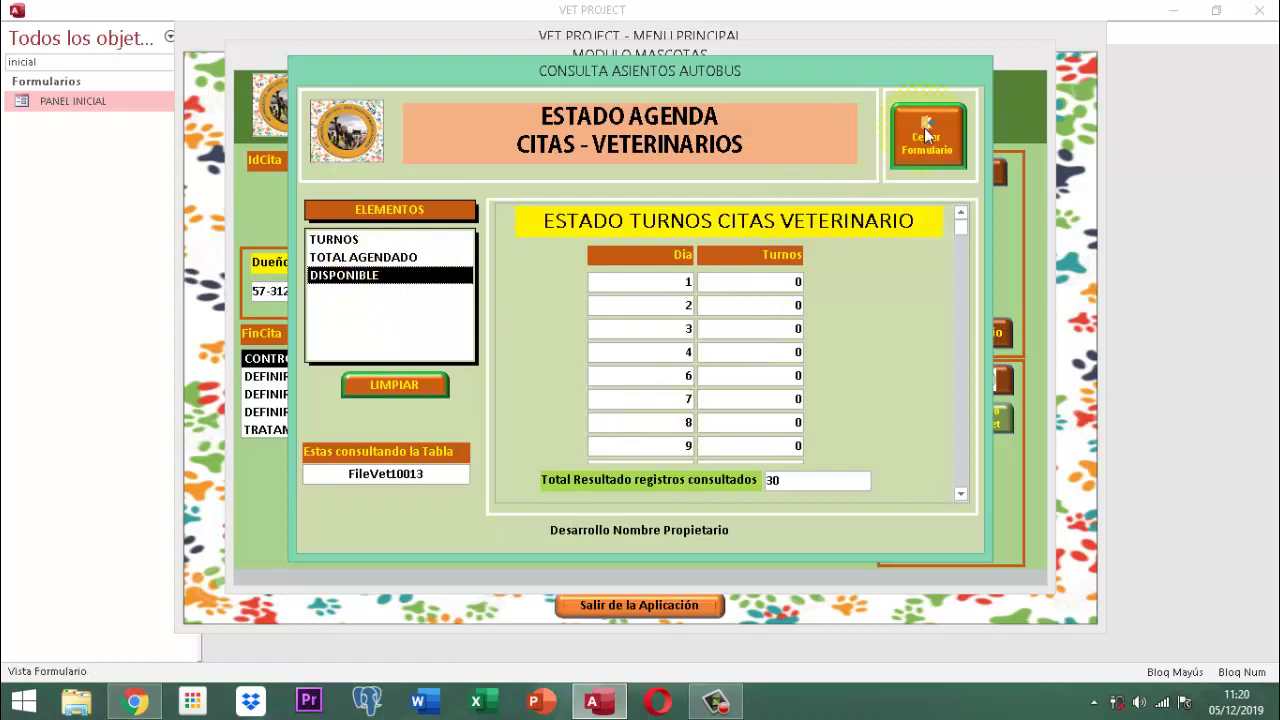
left_click(925, 149)
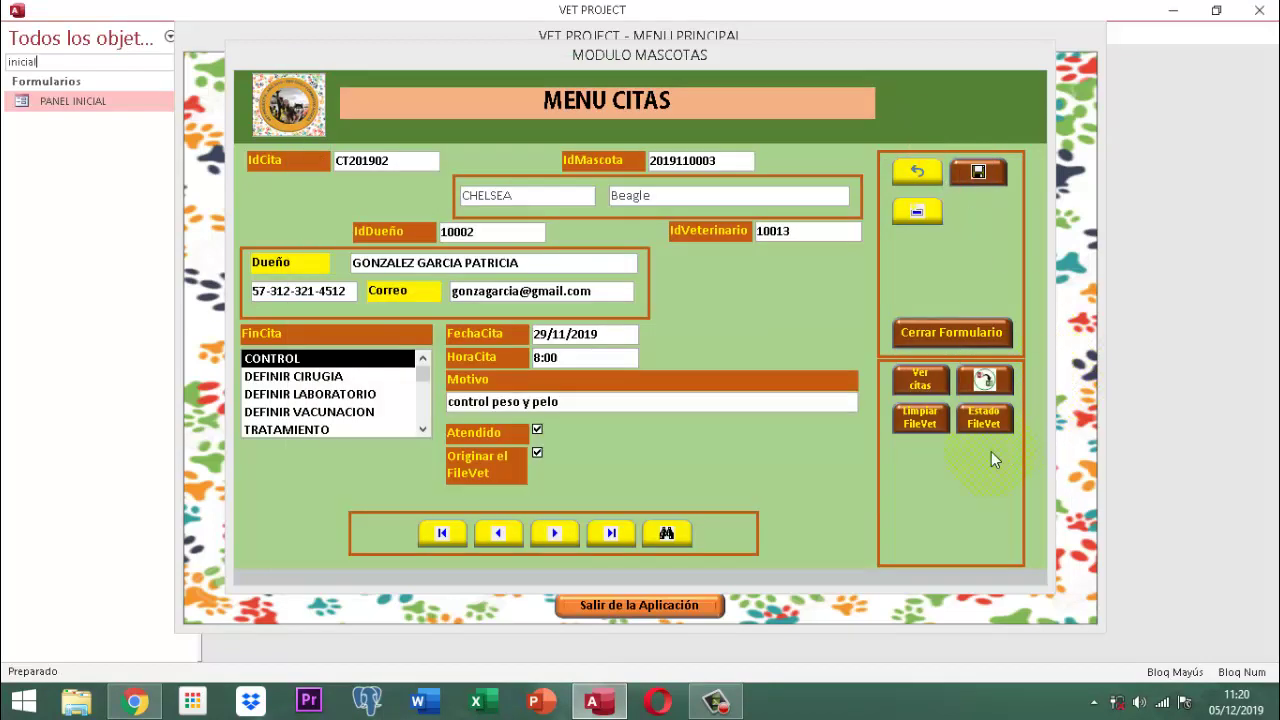
left_click(968, 340)
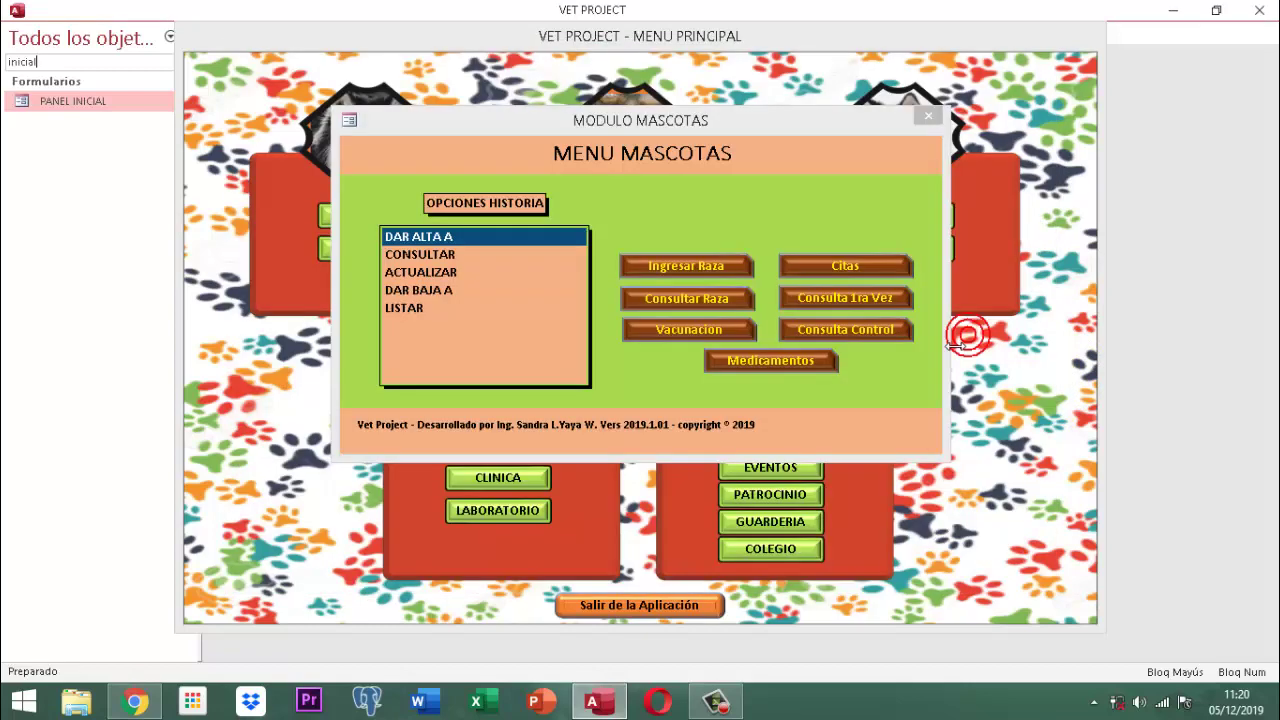
Create a new appointment from the pets menu and select the pet LUNITA for it.
left_click(861, 261)
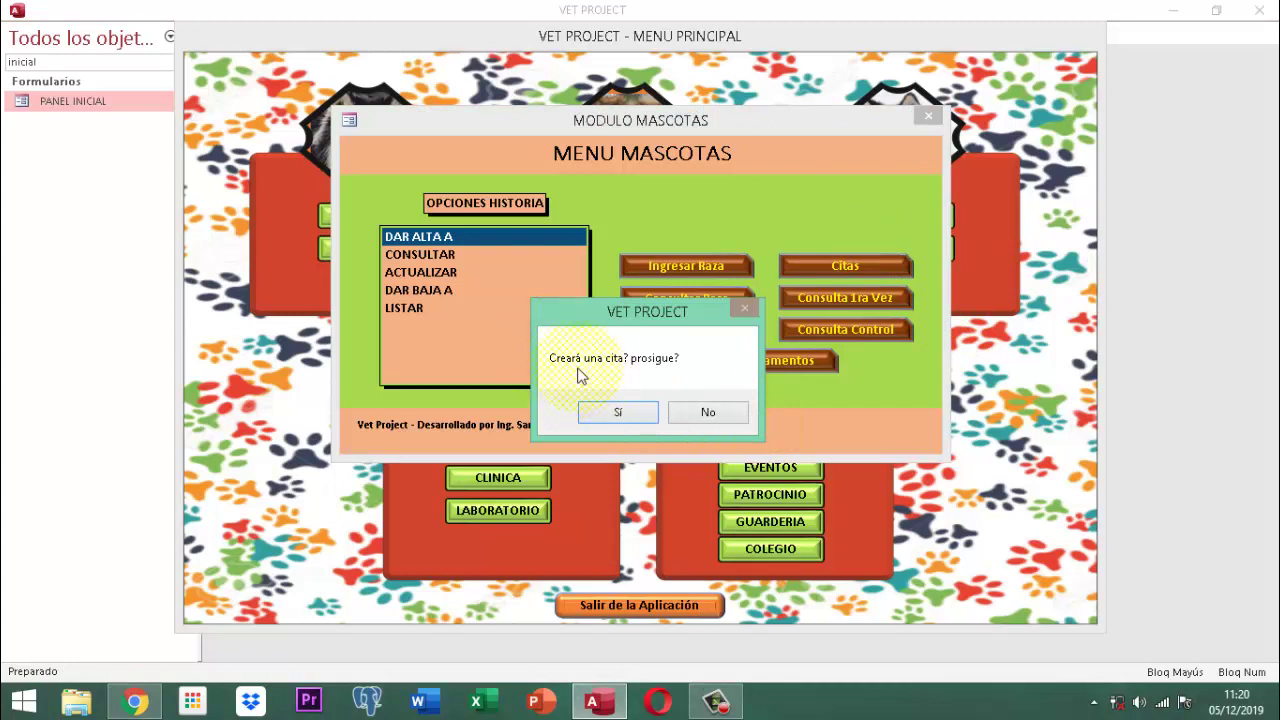
left_click(620, 412)
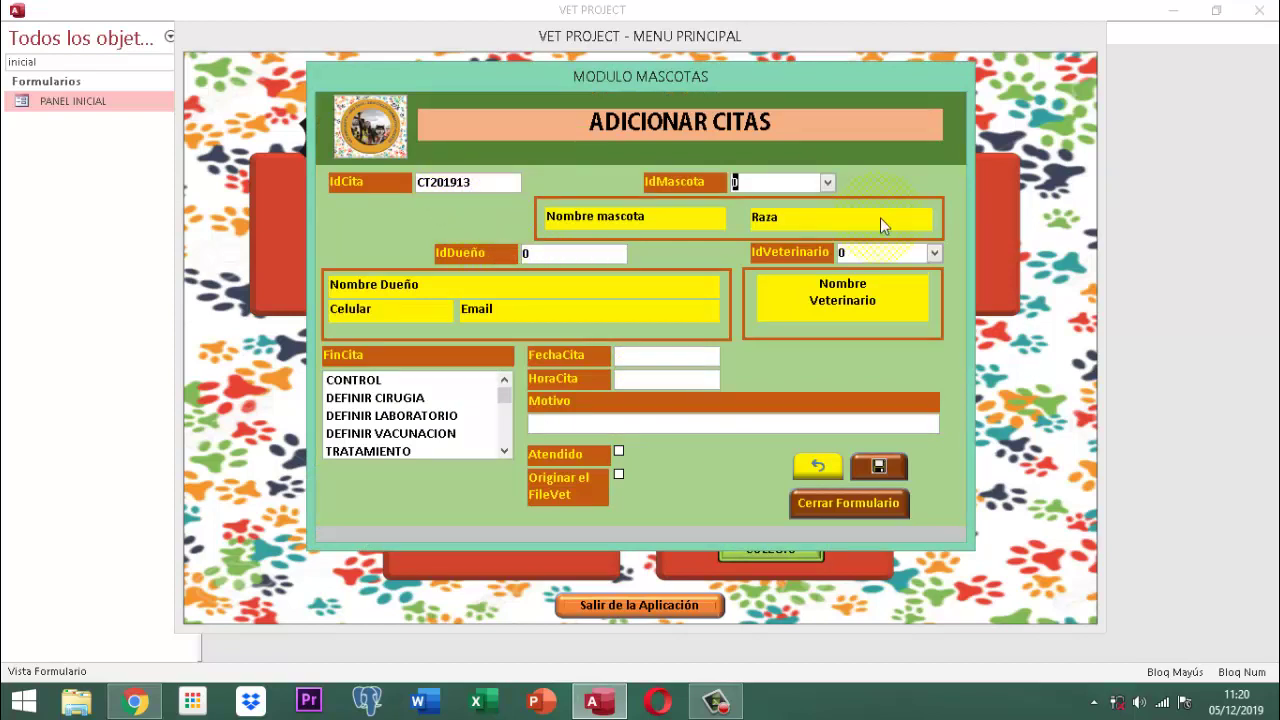
key("F4")
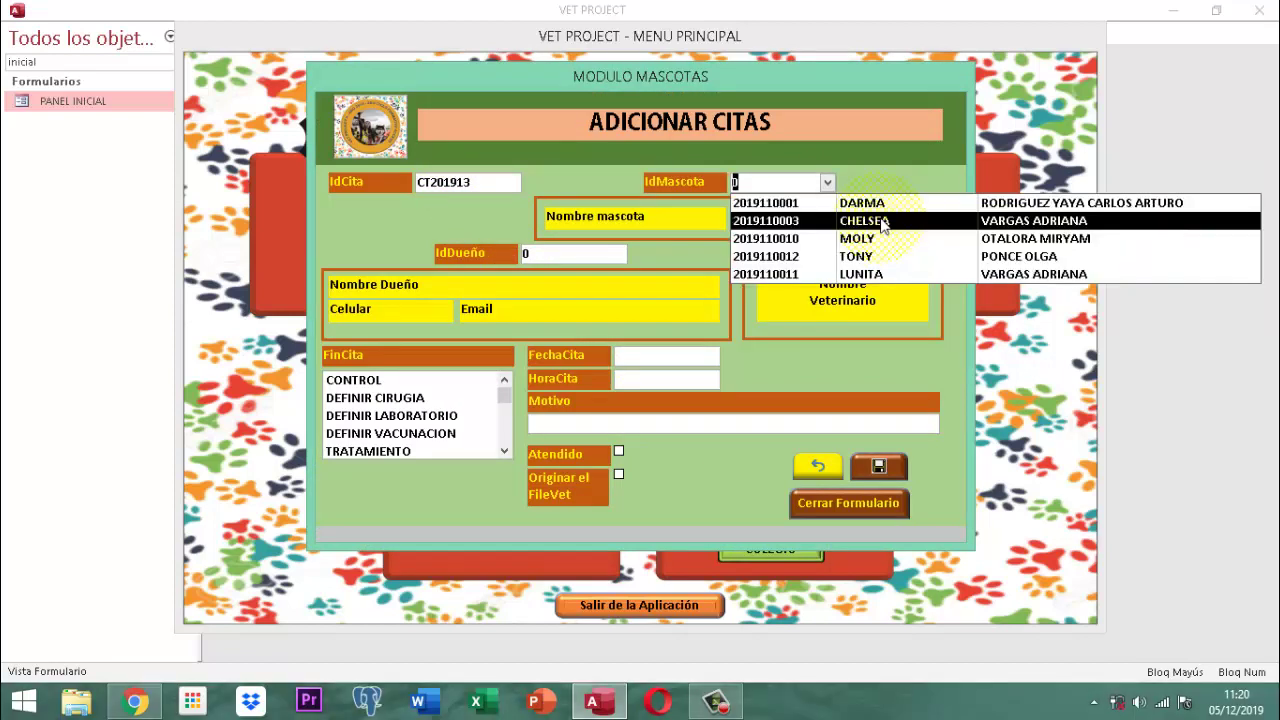
key("Down")
key("Down")
key("Down")
key("Down")
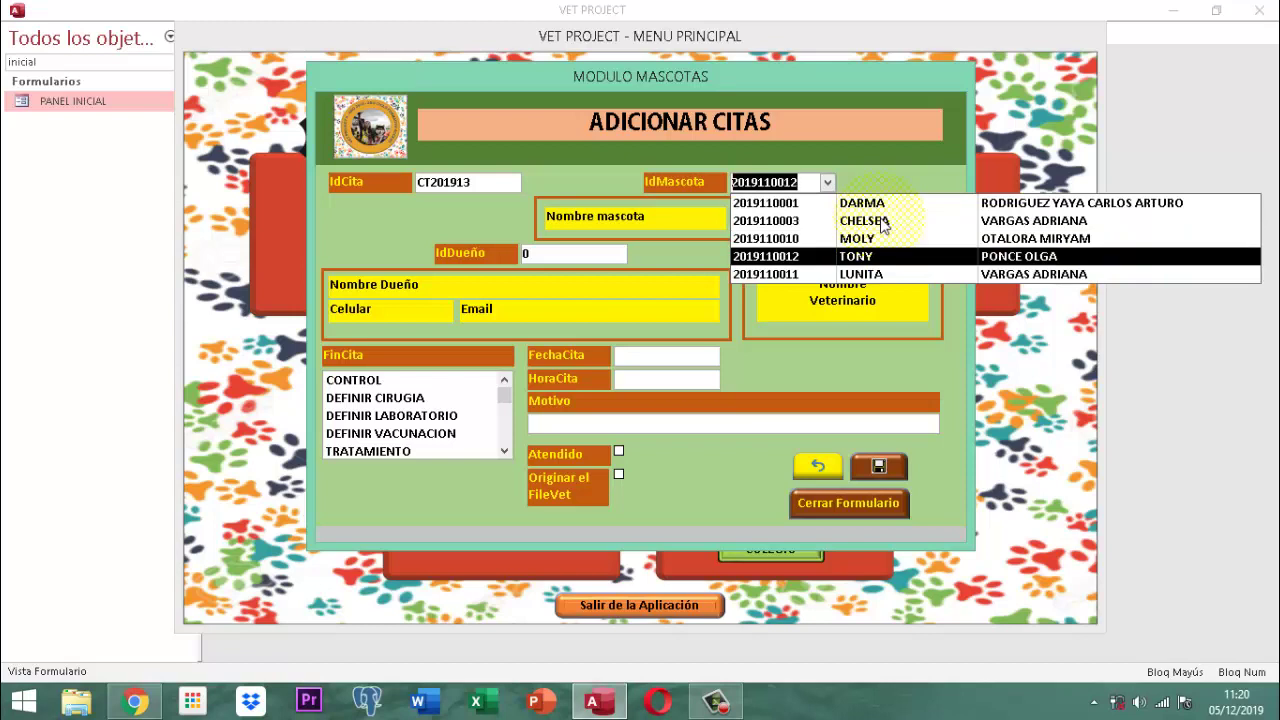
key("Return")
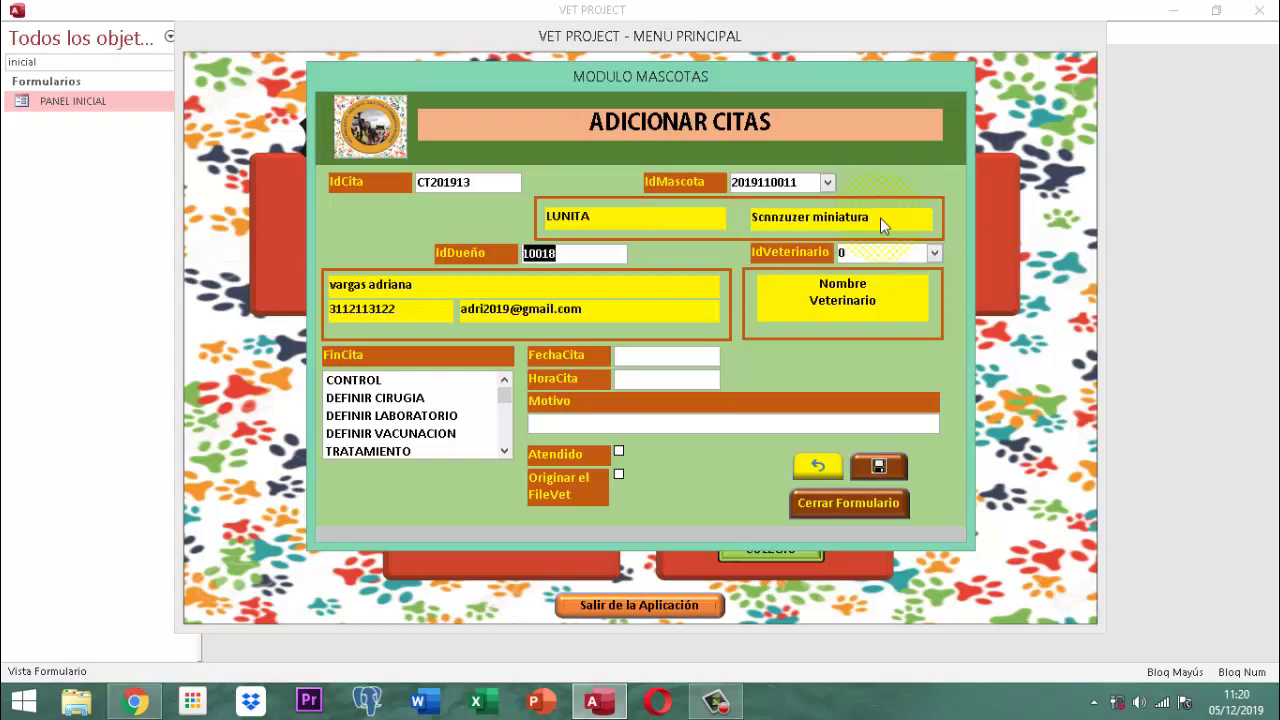
Assign the listed veterinarian to LUNITA's appointment and set its FinCita purpose to CONTROL.
key("Tab")
key("F4")
key("Down")
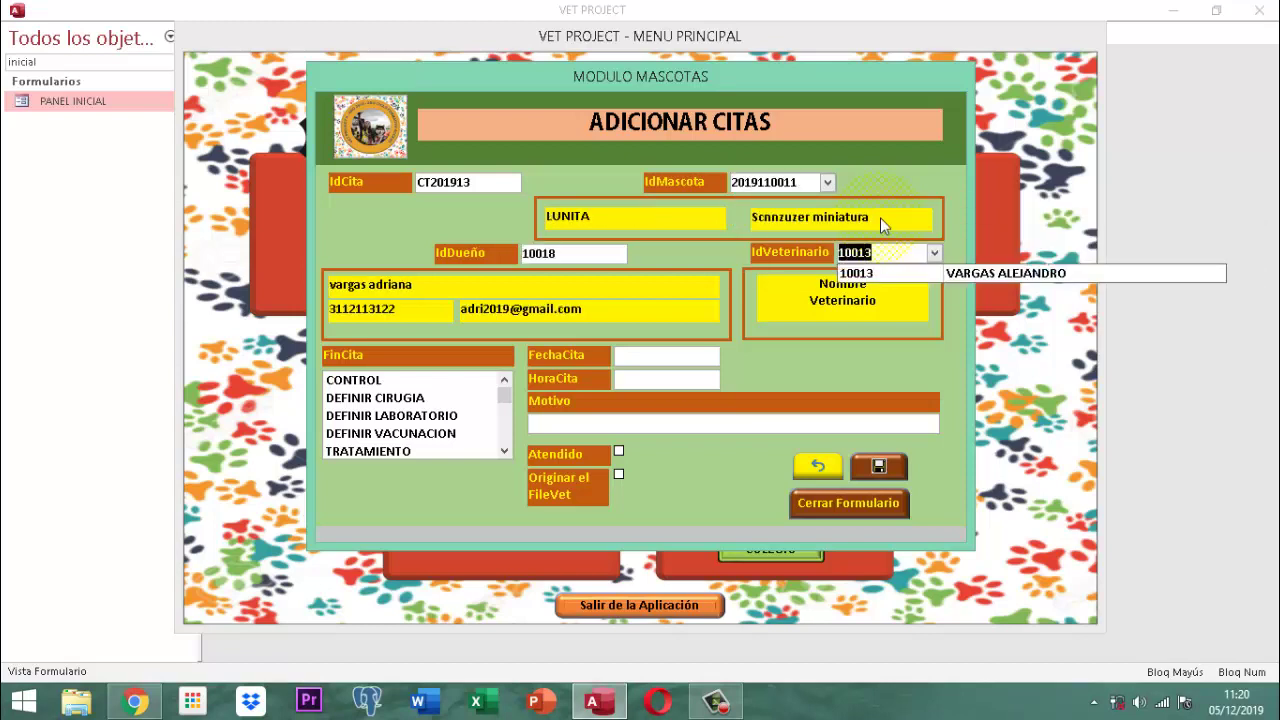
key("Return")
key("Down")
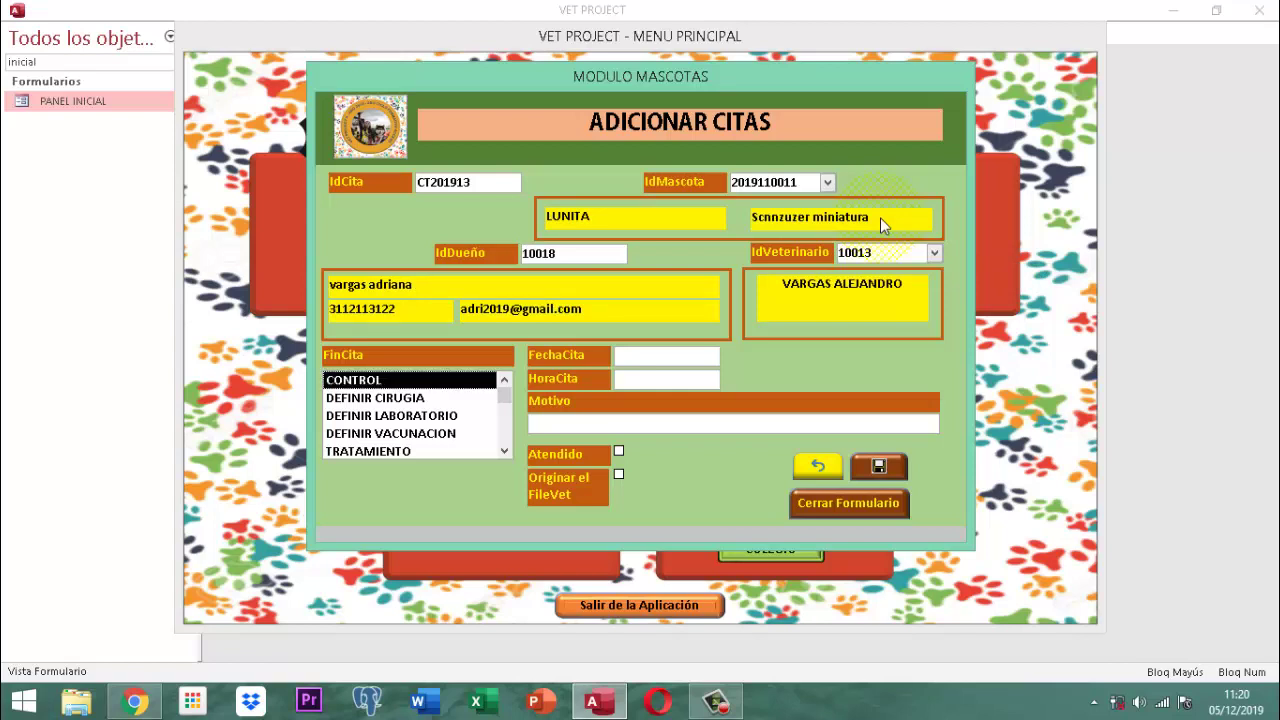
key("Tab")
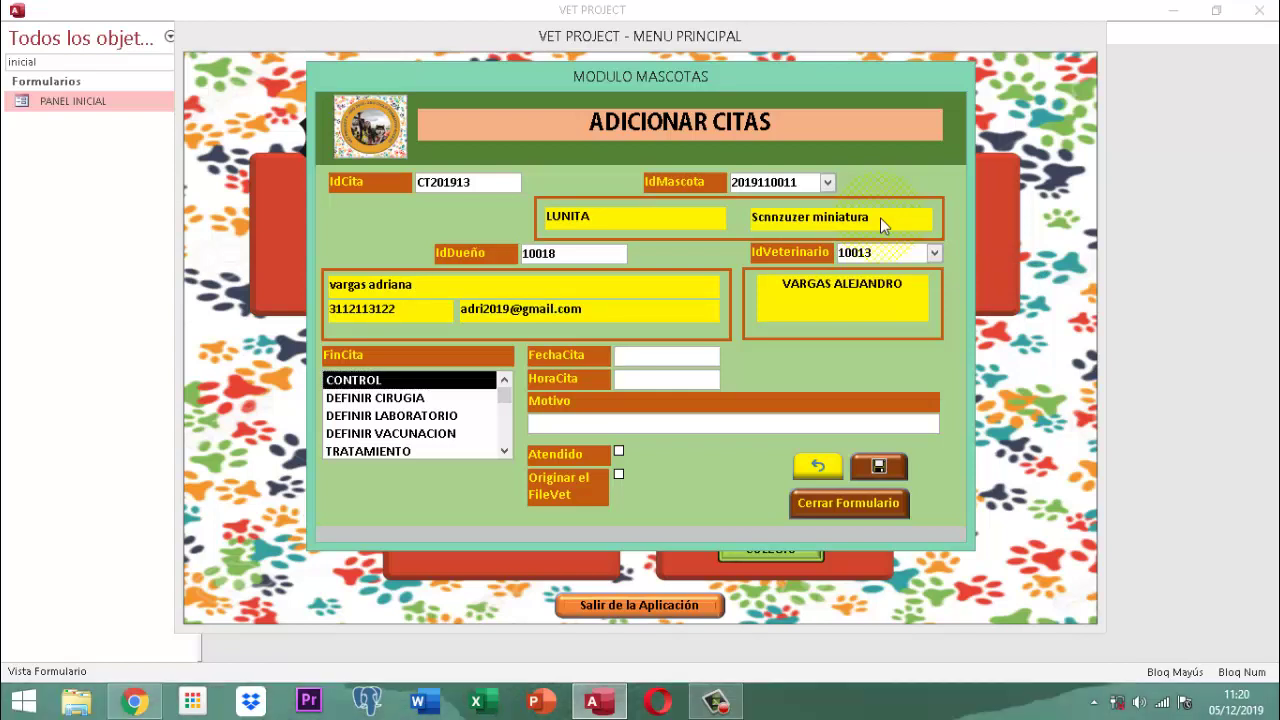
Set the appointment to 05/12/2019 at 12:00 with the reason "SE HA PEINADO BASTANTE SU PELO Y MEJORO".
type("05/12/2019")
key("Tab")
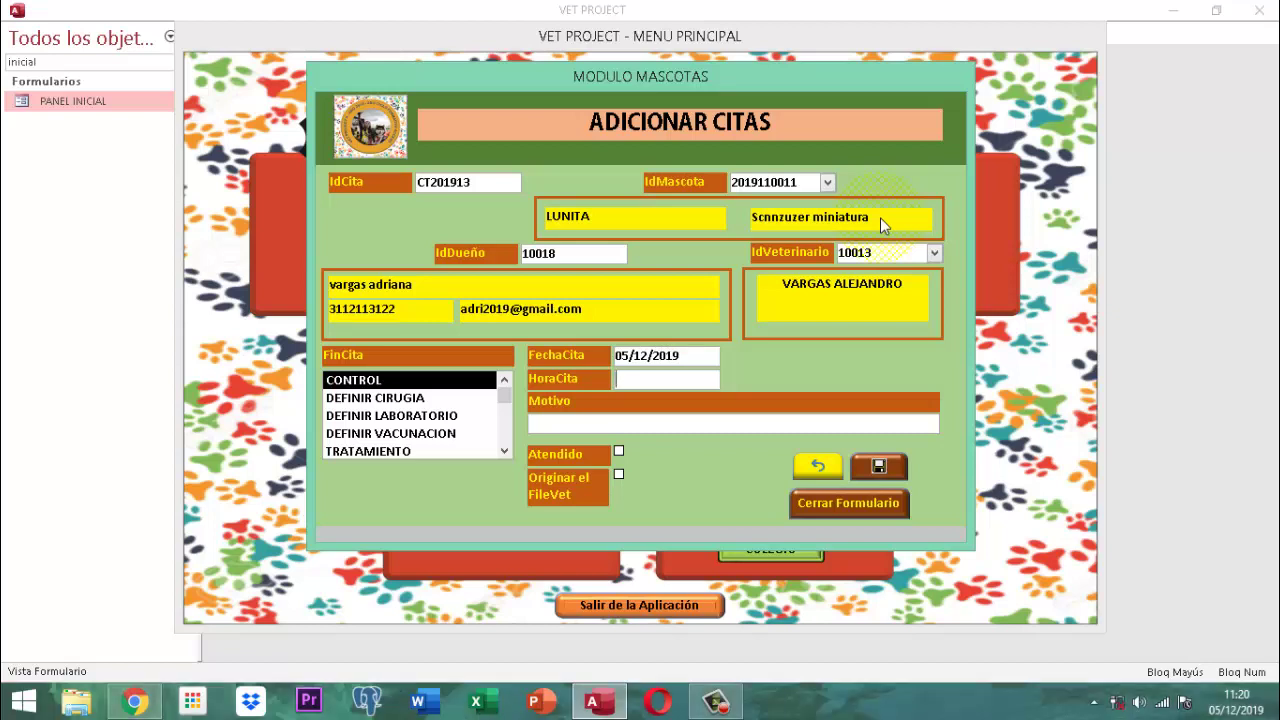
type("1200")
type("SE HA PE")
type("INADO ")
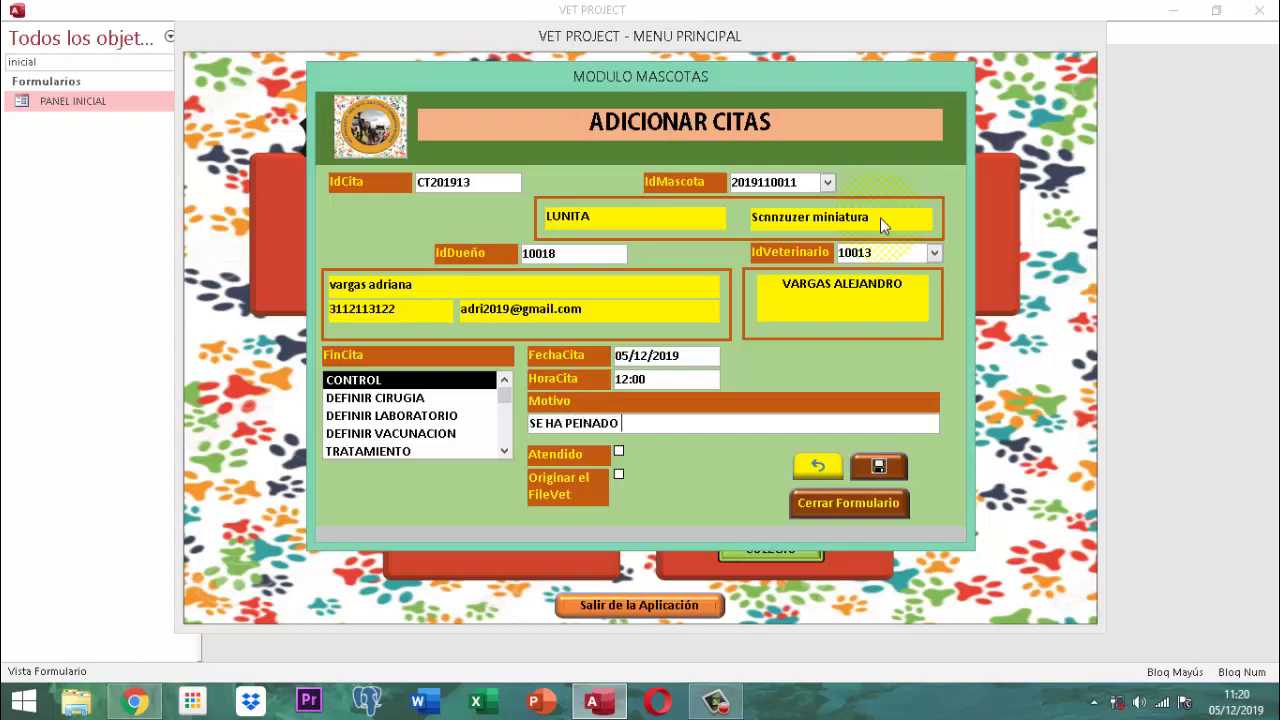
type("BASTANTE SU PELO Y MEJO")
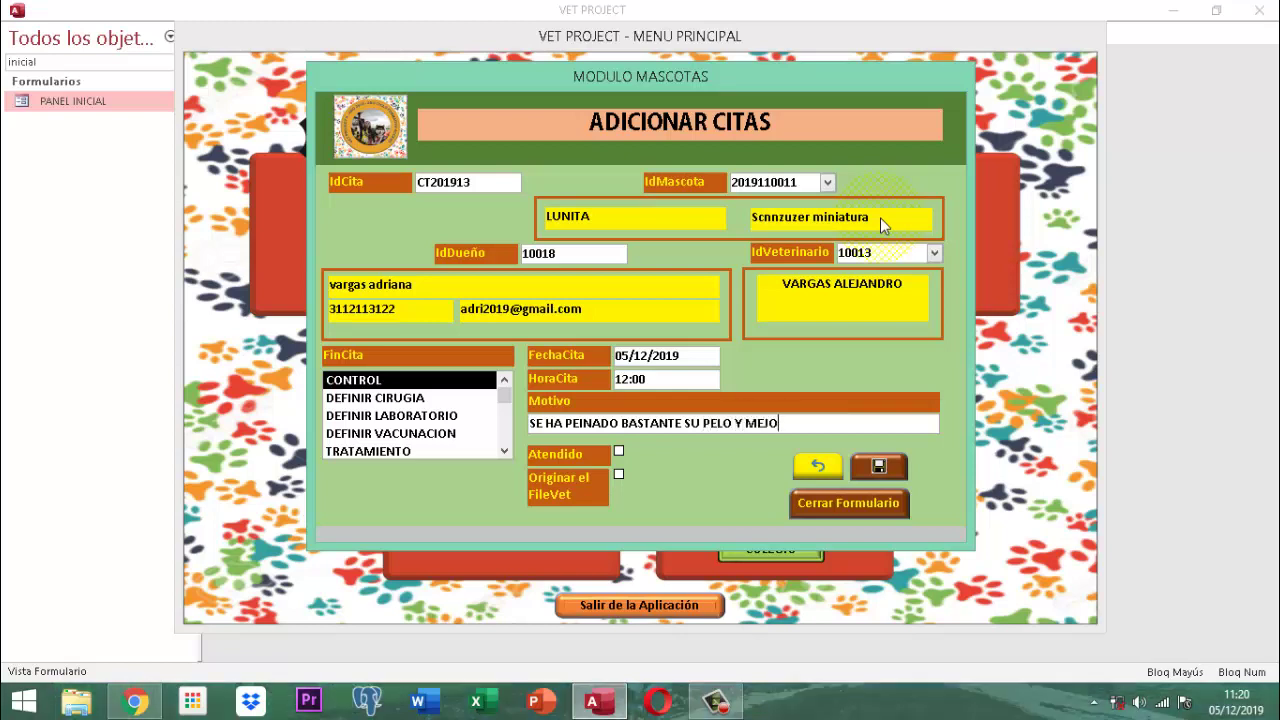
type("RO")
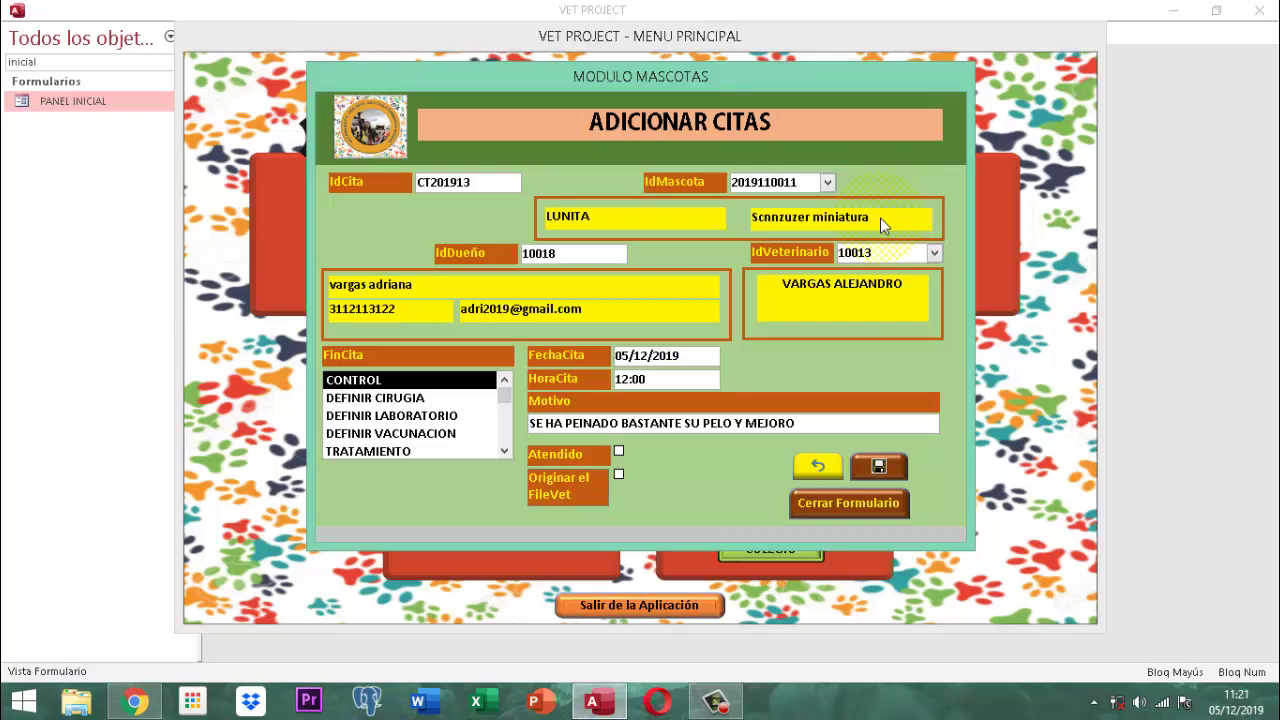
Save LUNITA's appointment without establishing a FileVet and return to the pets menu.
left_click(878, 468)
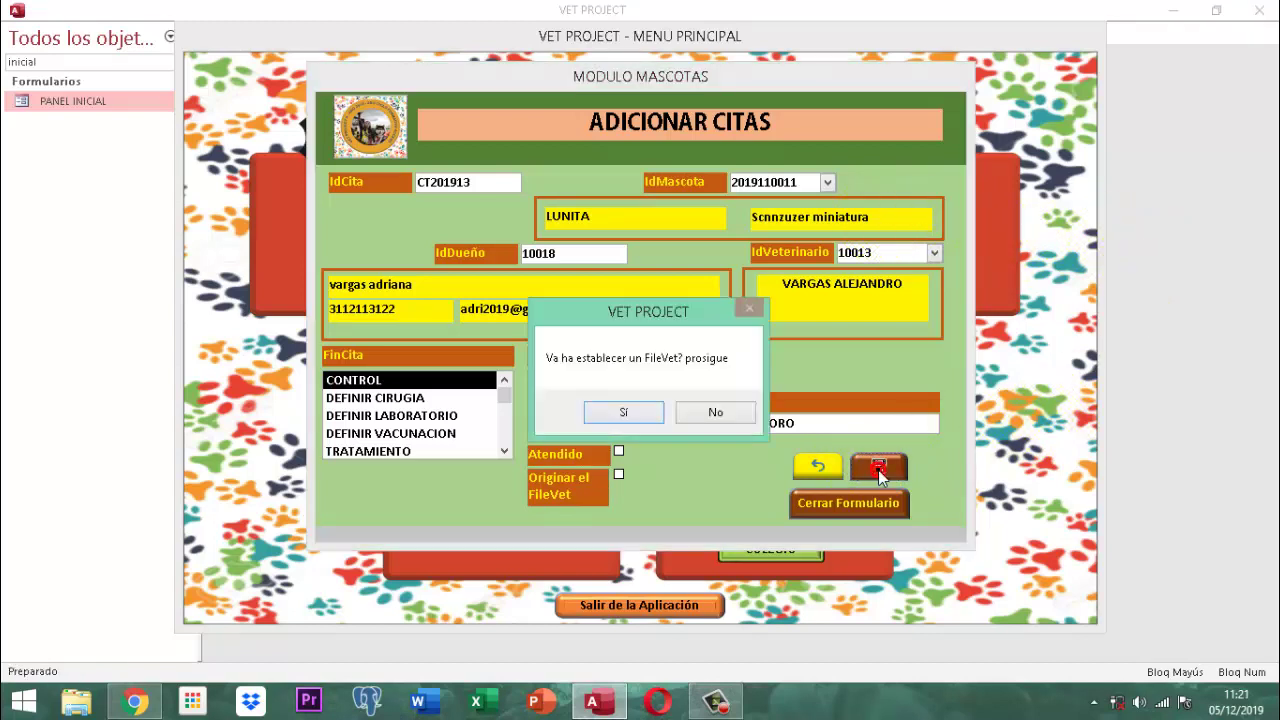
left_click(725, 415)
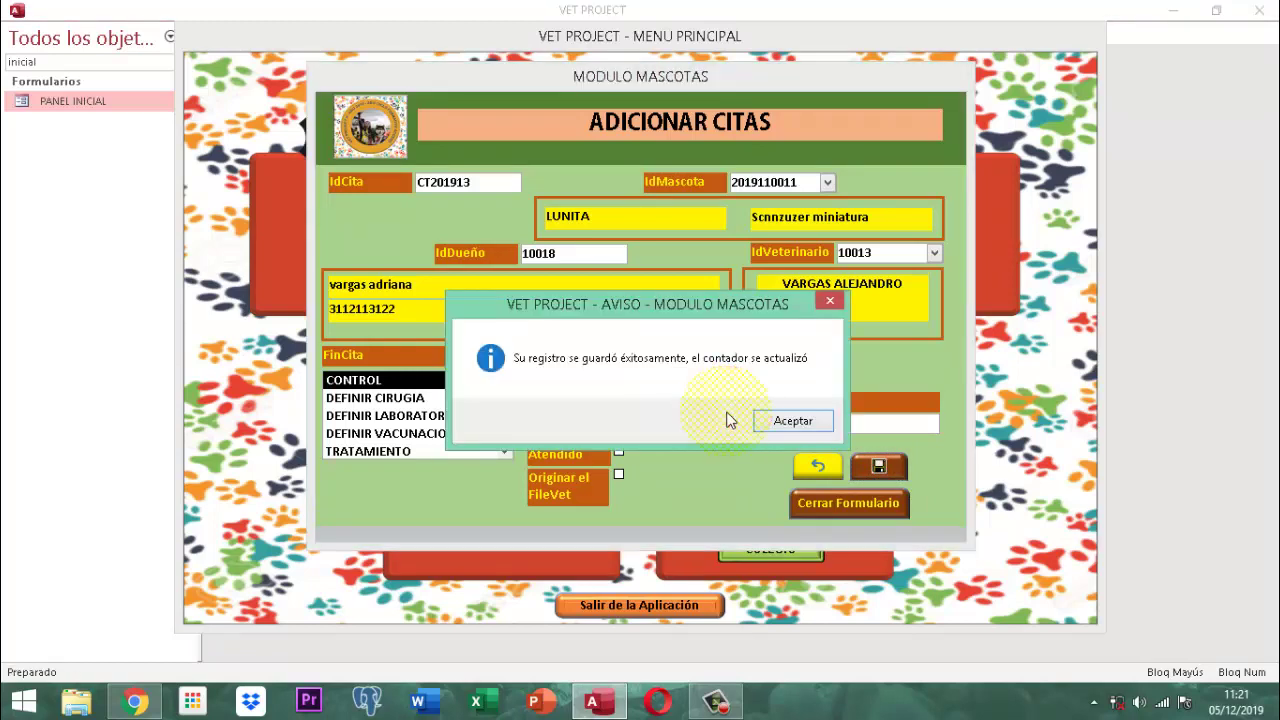
left_click(802, 423)
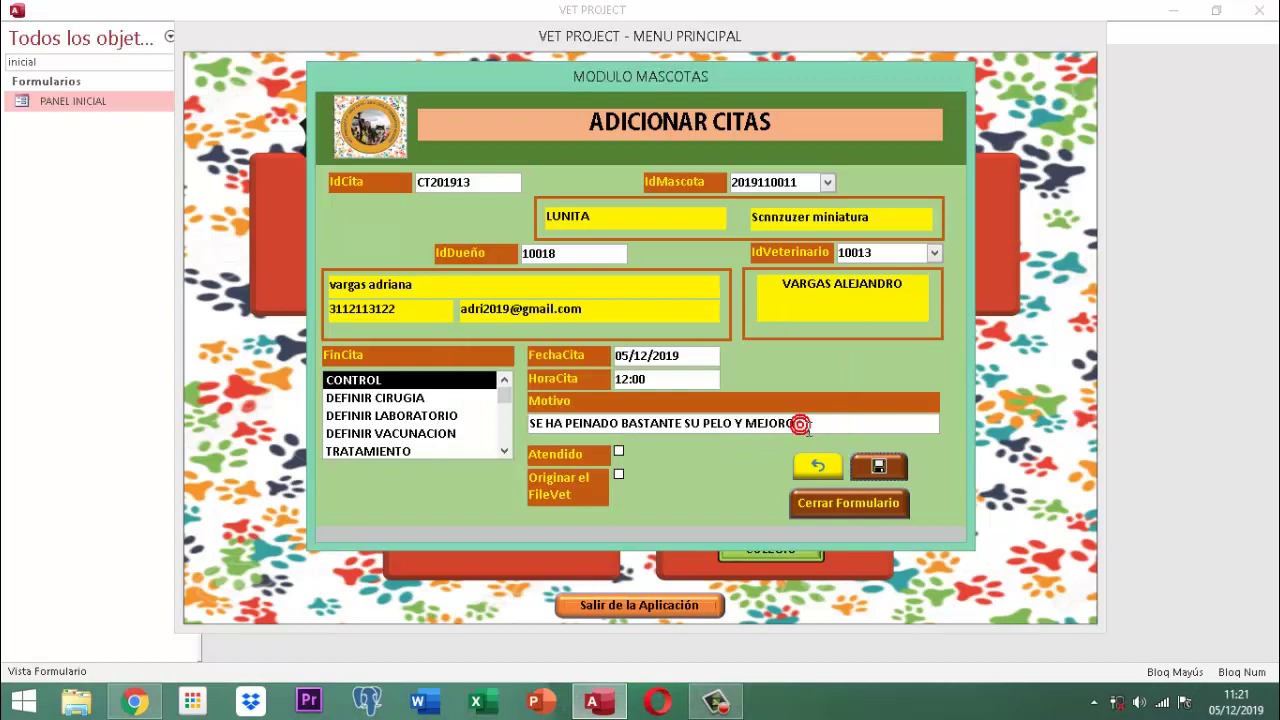
left_click(828, 503)
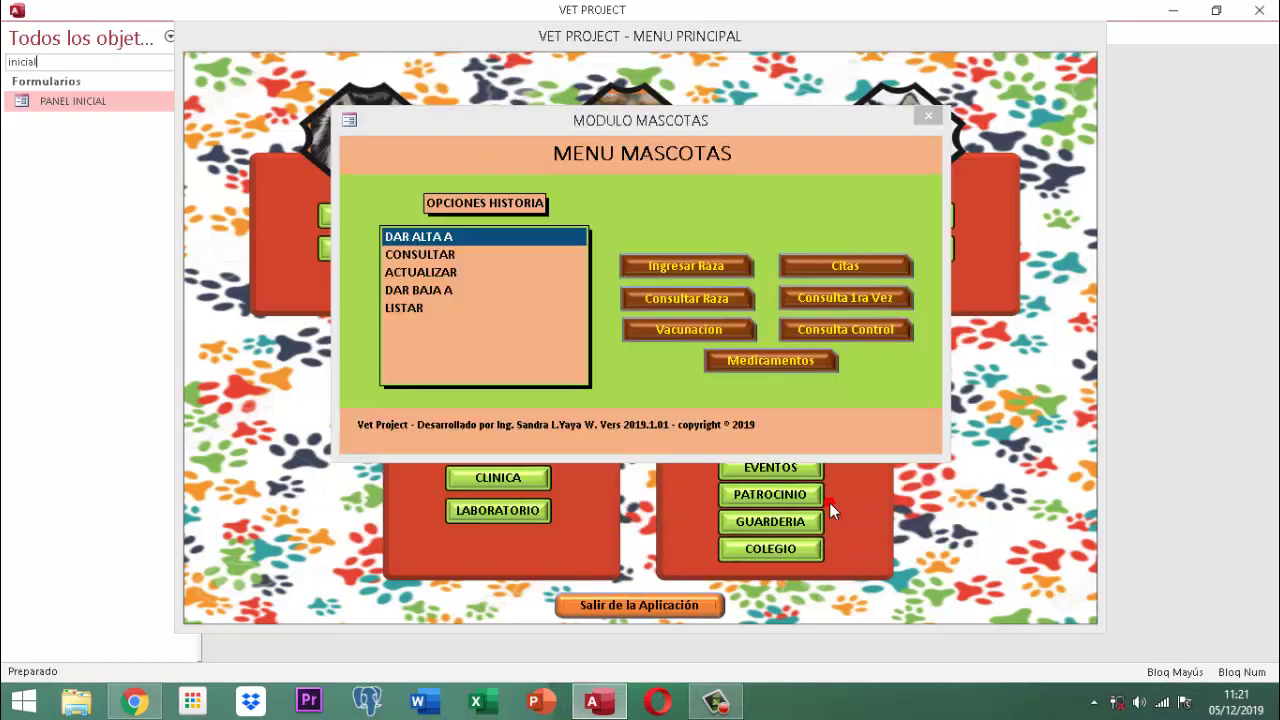
Open the existing appointments without creating a new one and view the veterinarian's appointments for that date from LUNITA's last record.
left_click(822, 265)
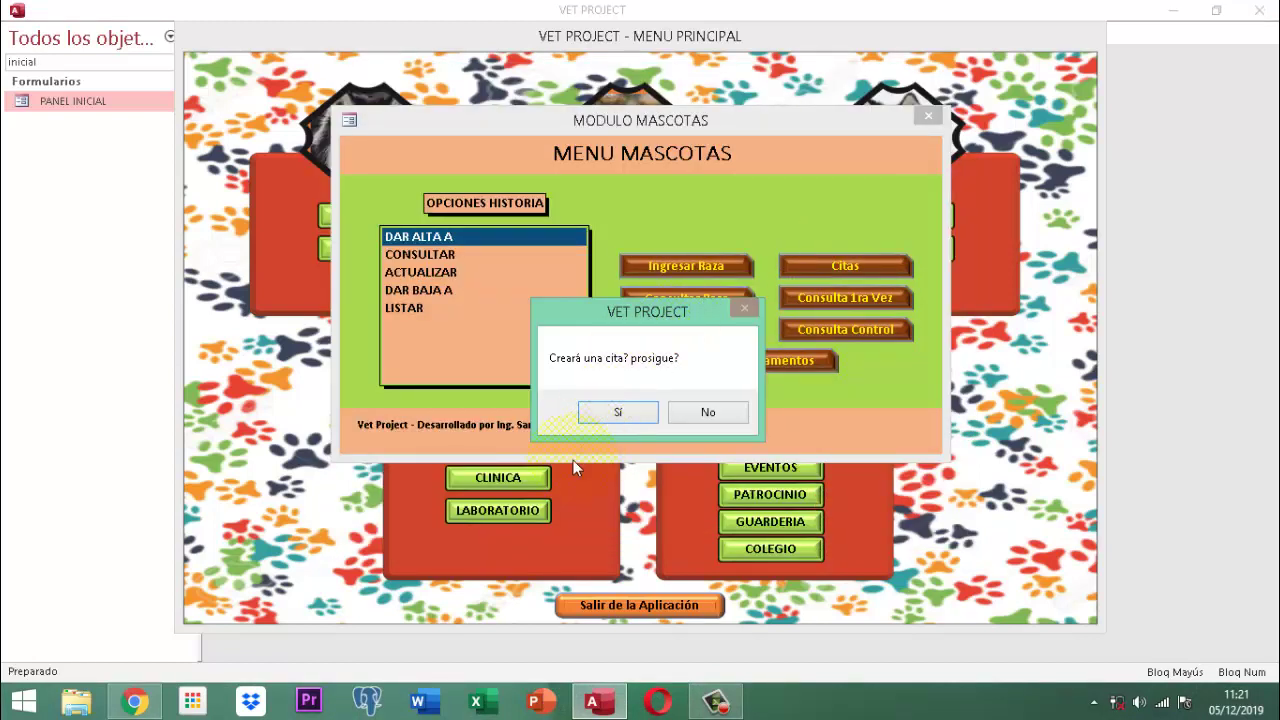
left_click(710, 412)
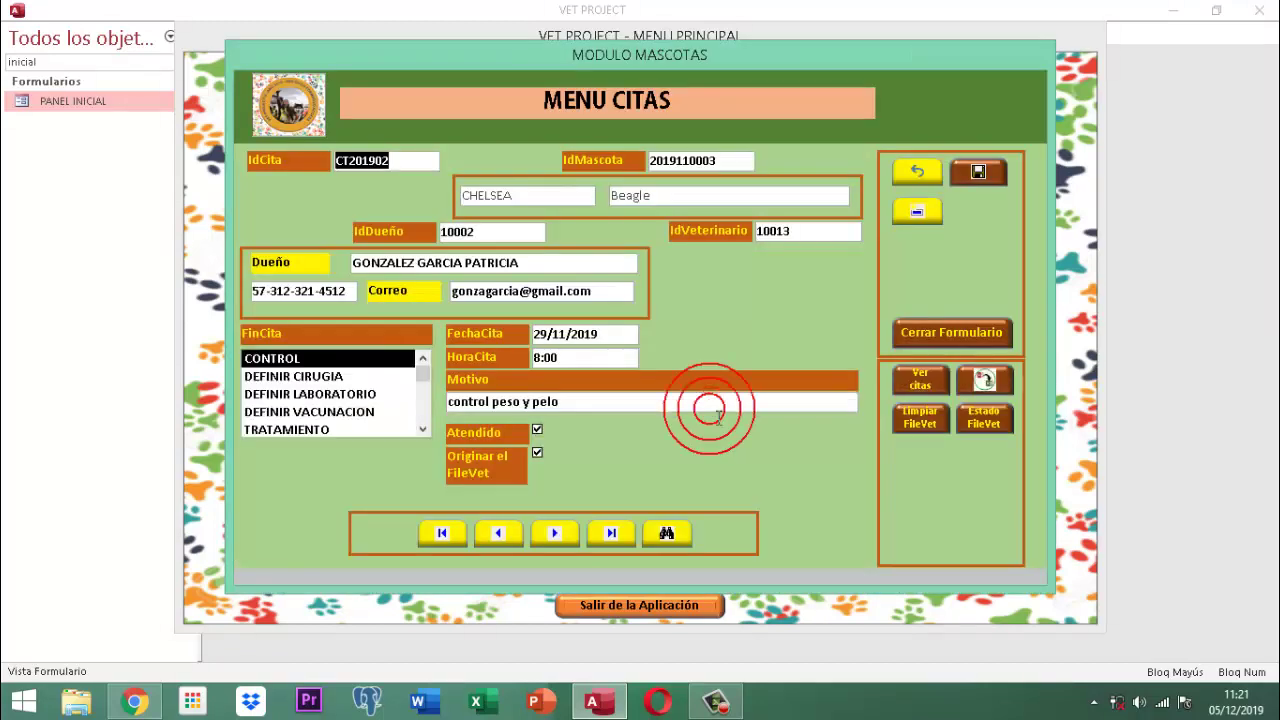
left_click(612, 536)
left_click(612, 536)
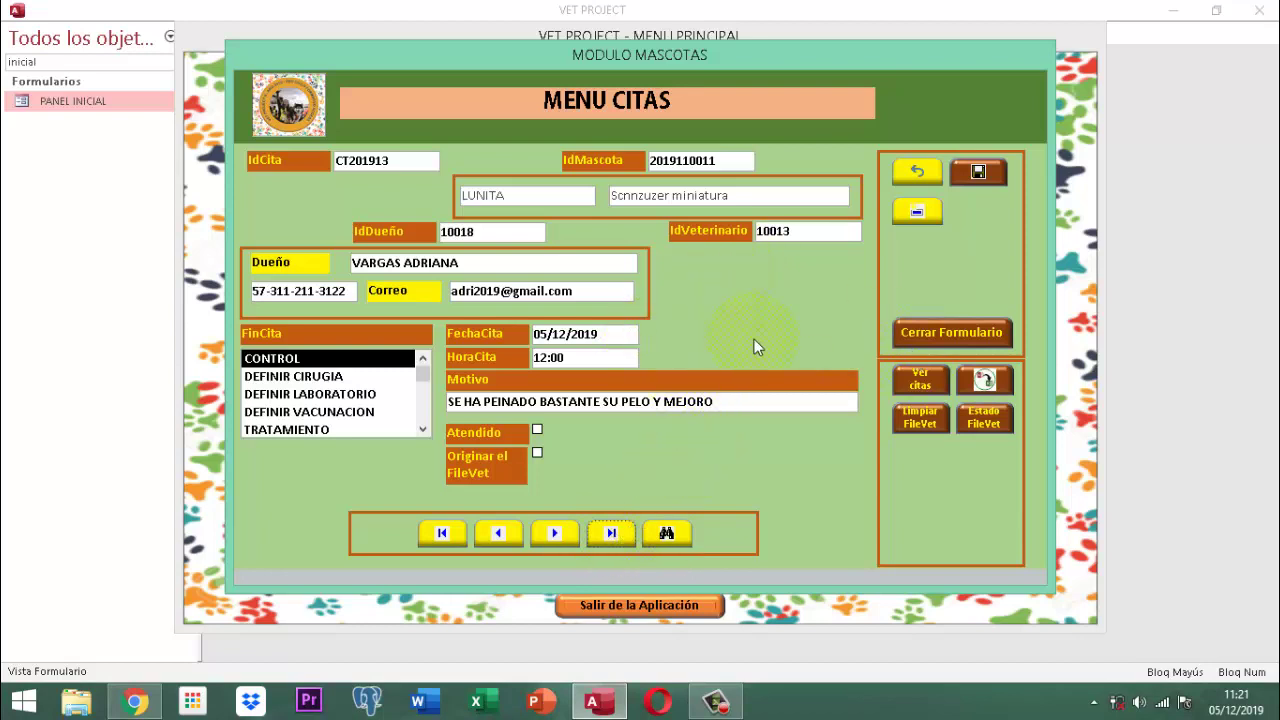
left_click(915, 386)
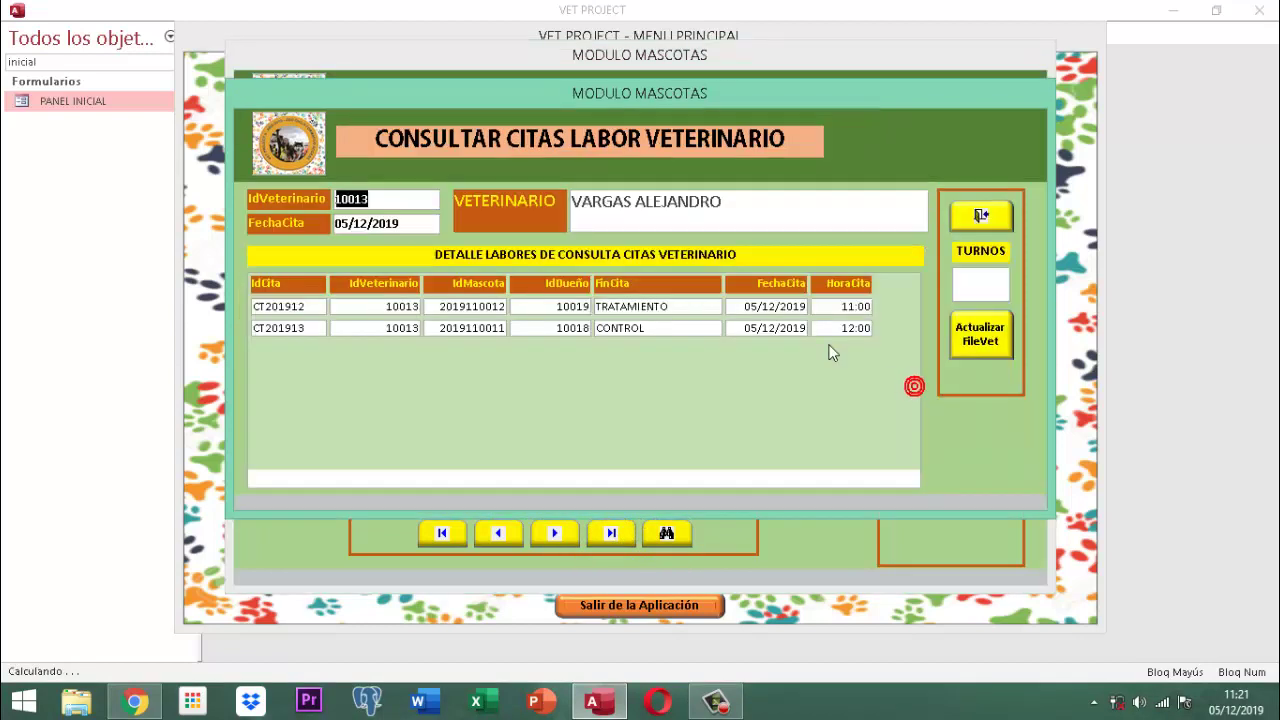
left_click(461, 342)
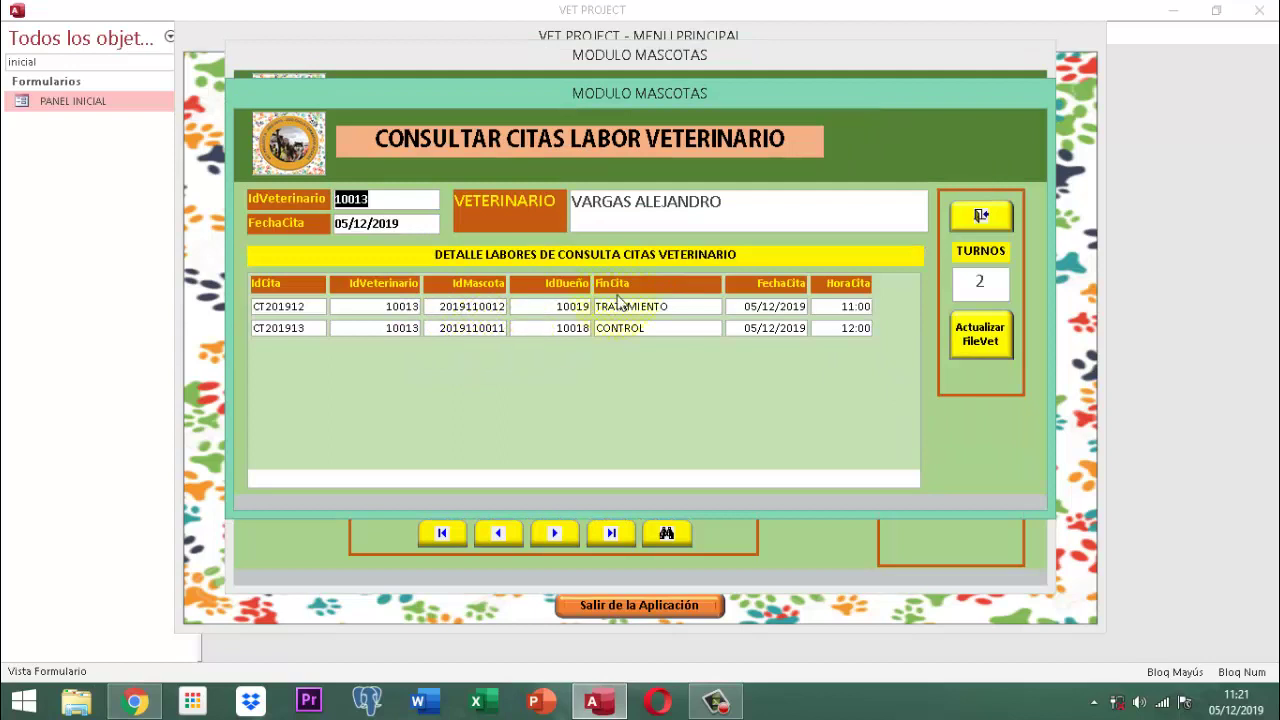
Update the veterinarian's turns in FileVet10013 and go back to the appointments form.
left_click(993, 347)
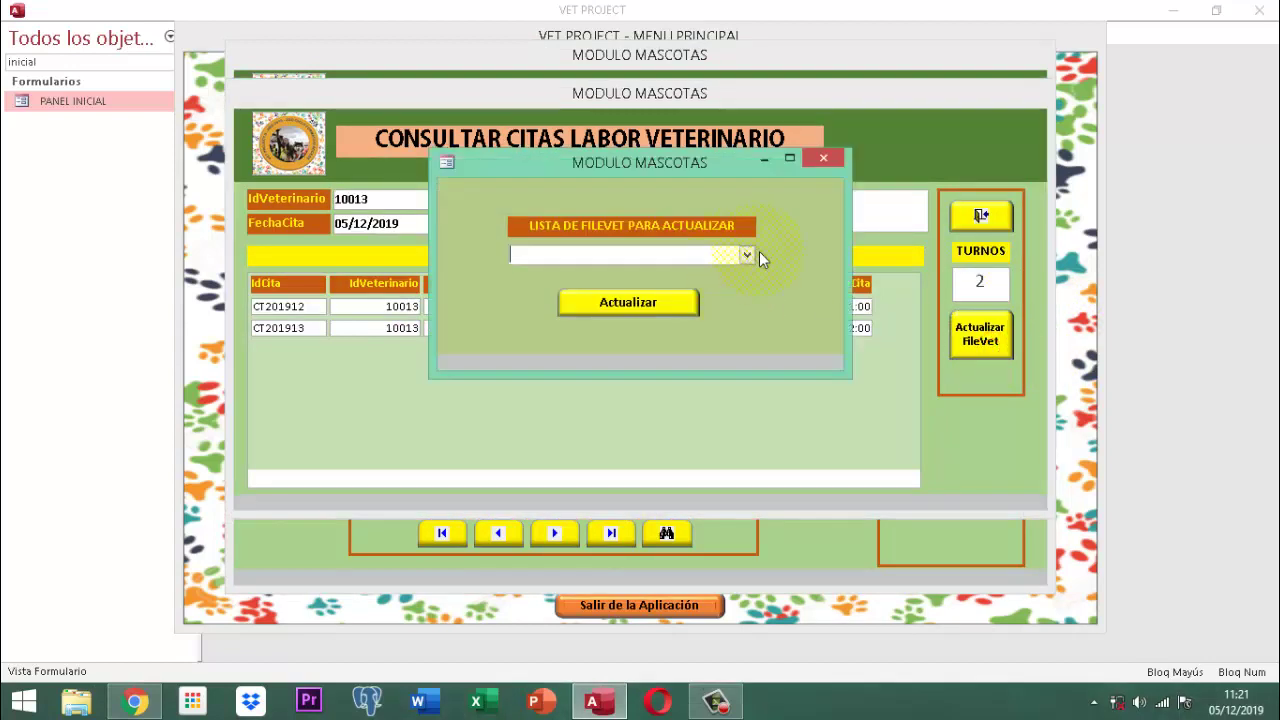
left_click(747, 255)
left_click(611, 276)
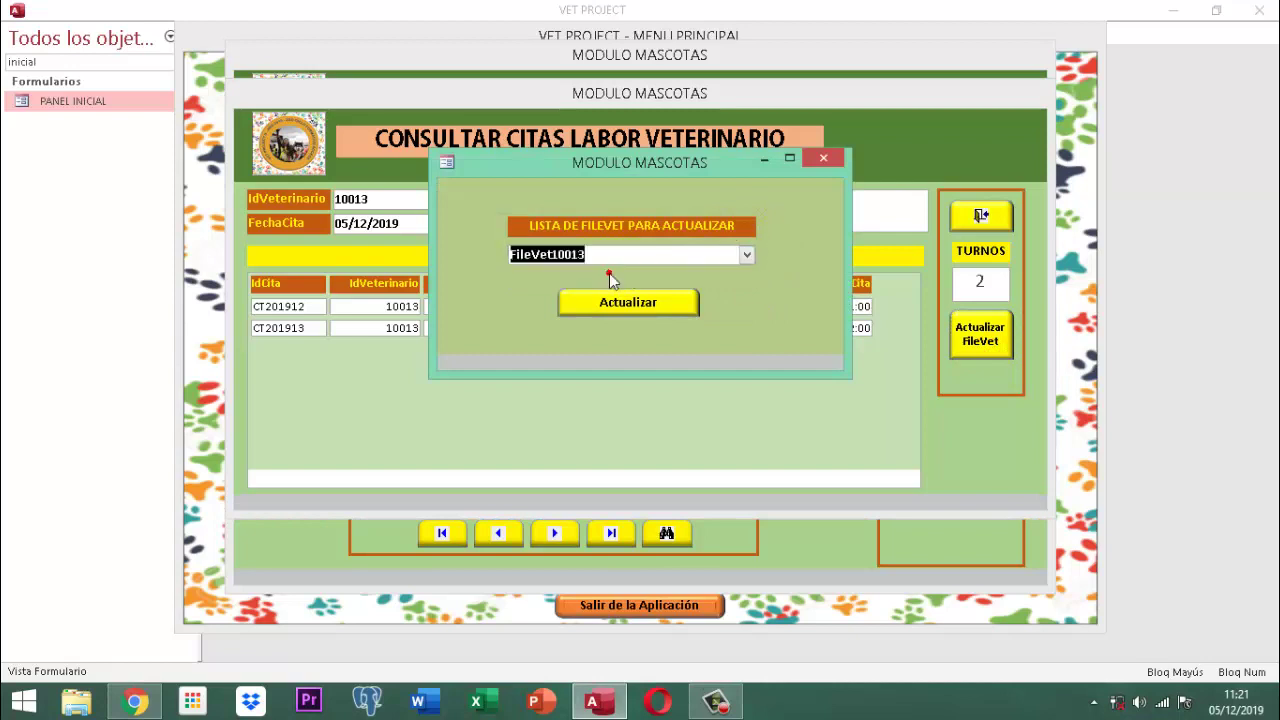
left_click(616, 305)
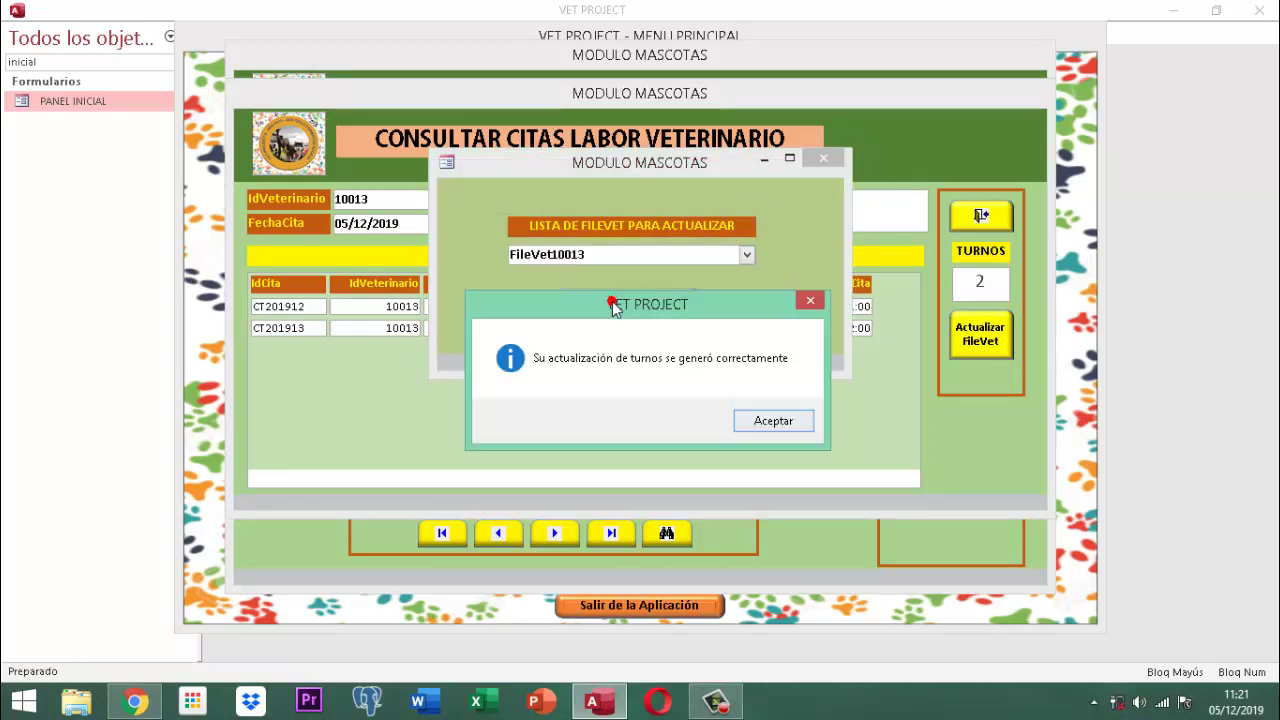
left_click(774, 421)
left_click(816, 158)
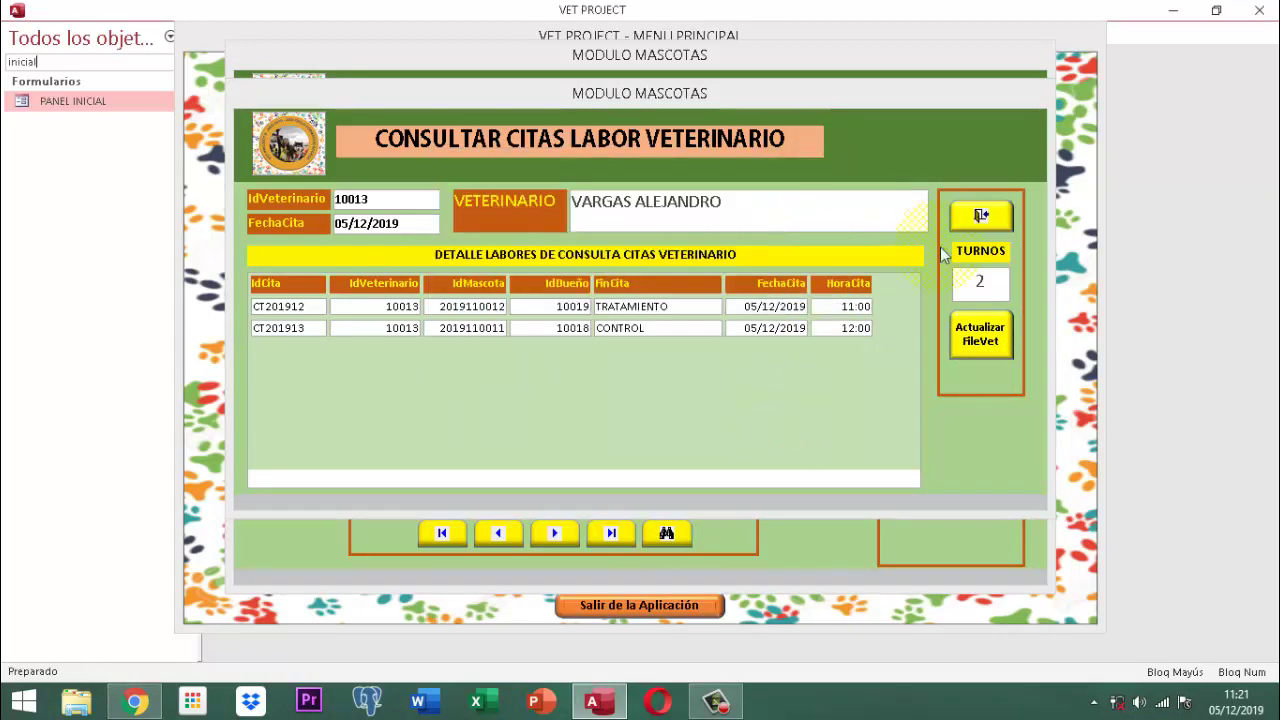
left_click(990, 216)
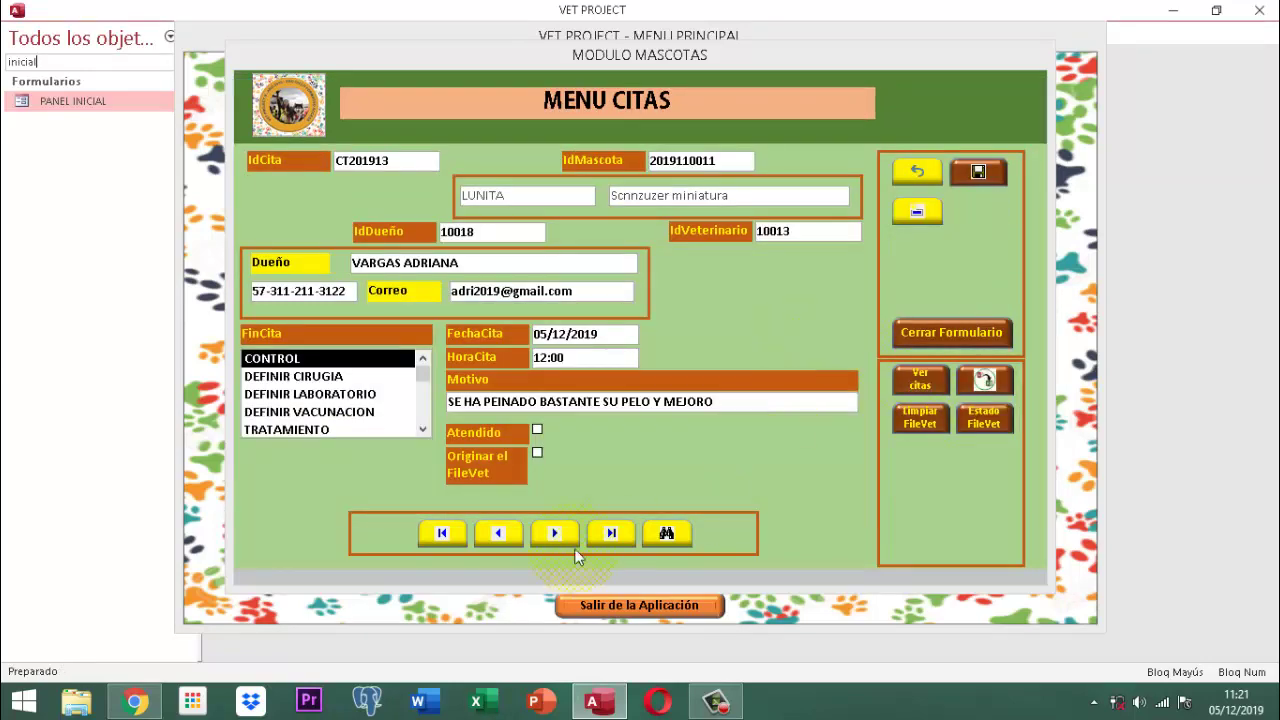
Close the appointments form and reopen the existing appointments from the pets menu without creating a new one.
left_click(441, 534)
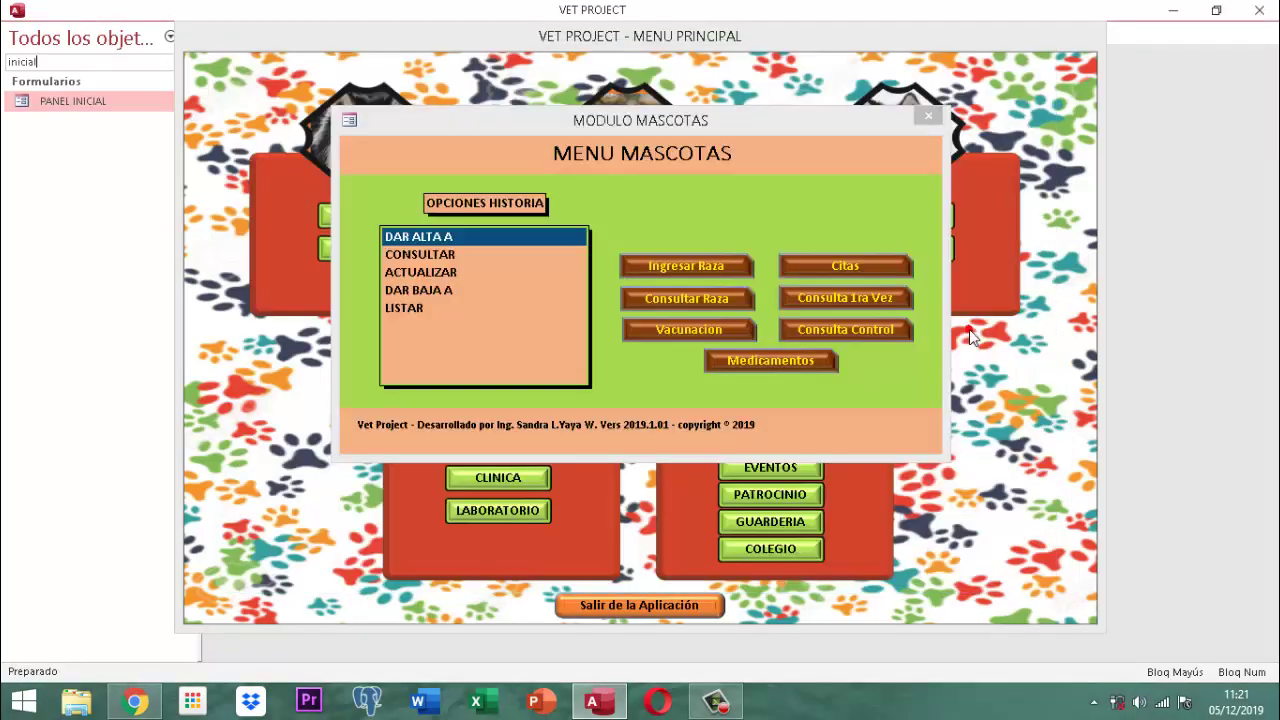
left_click(969, 332)
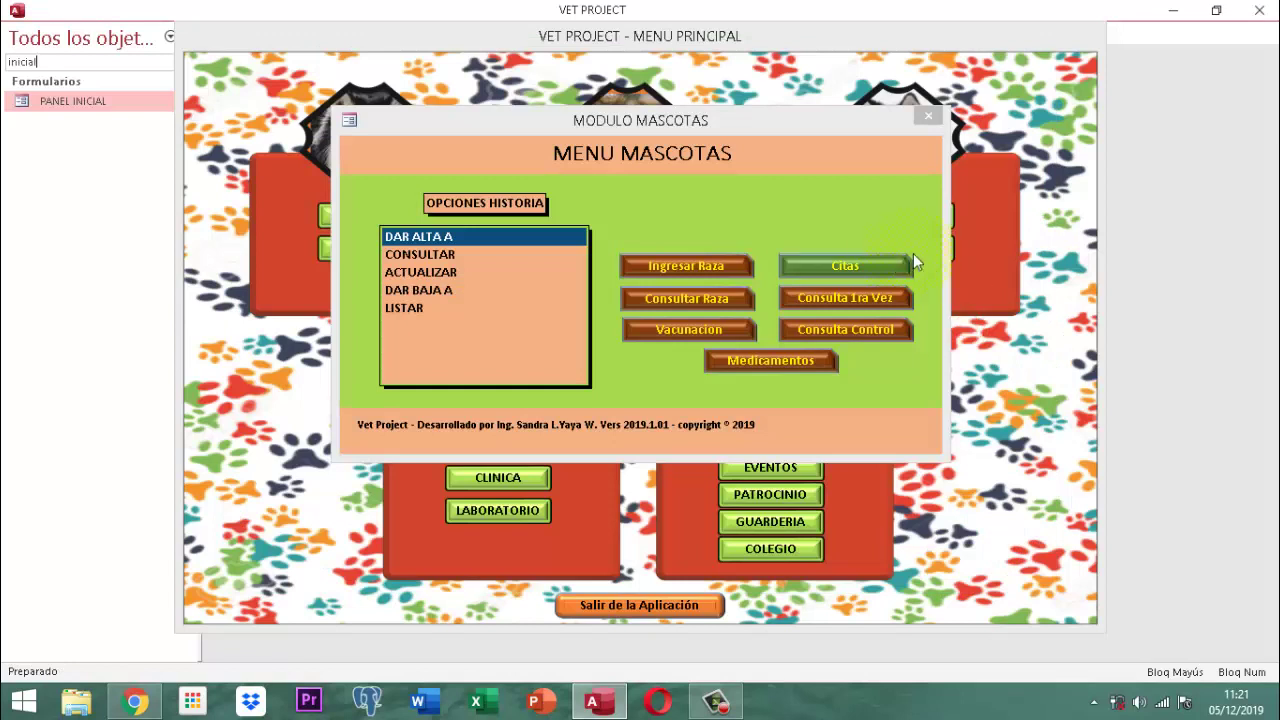
left_click(888, 267)
left_click(729, 412)
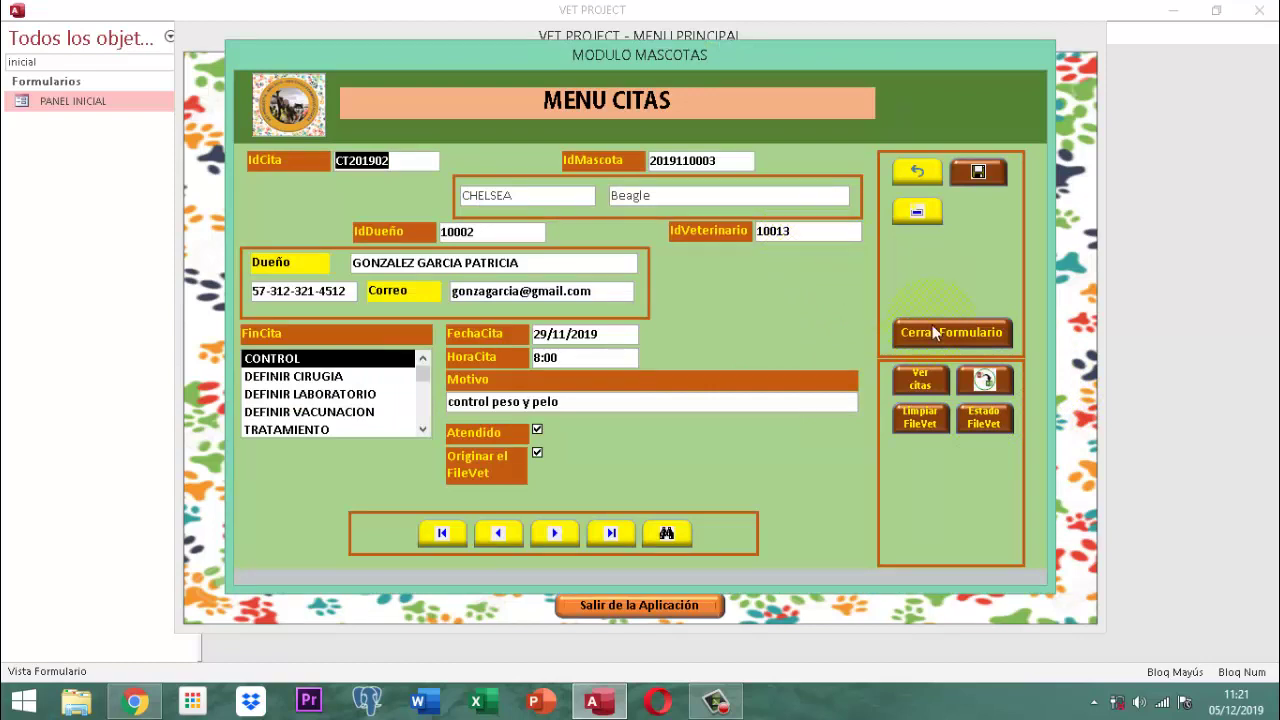
Check the FileVet agenda status for TURNOS, DISPONIBLE and TOTAL AGENDADO, then close the status form.
left_click(1002, 417)
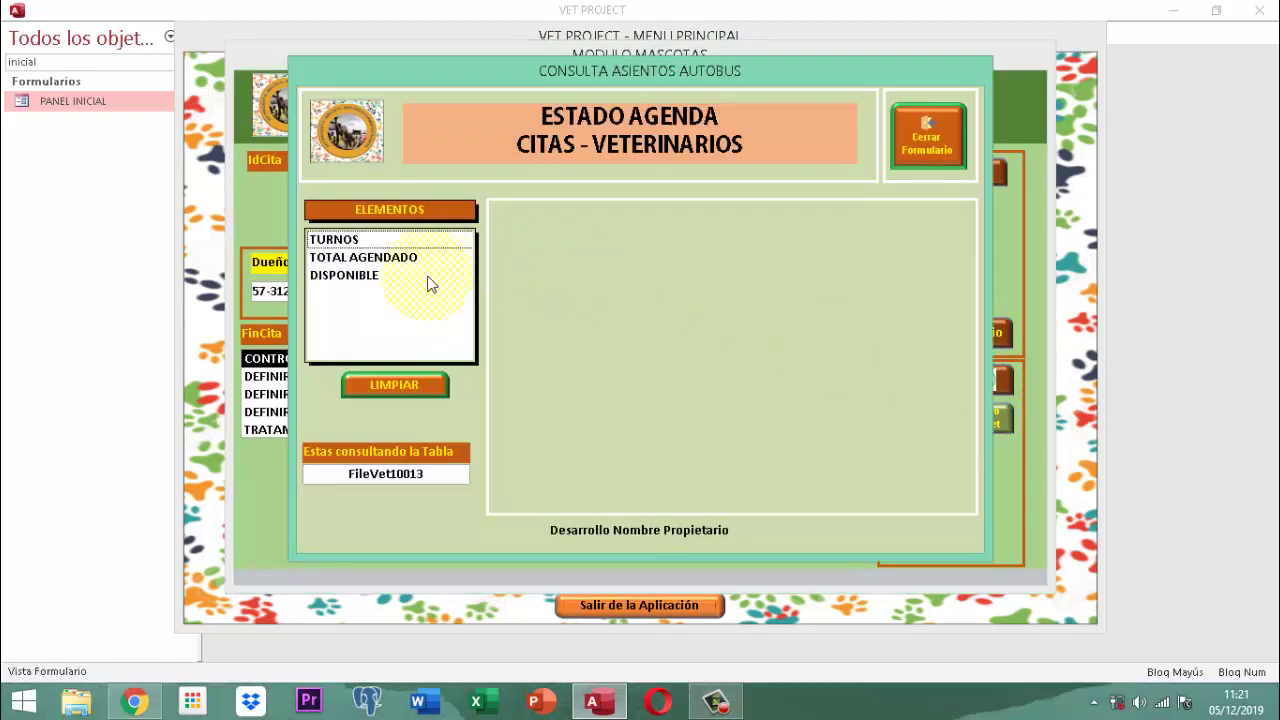
left_click(338, 240)
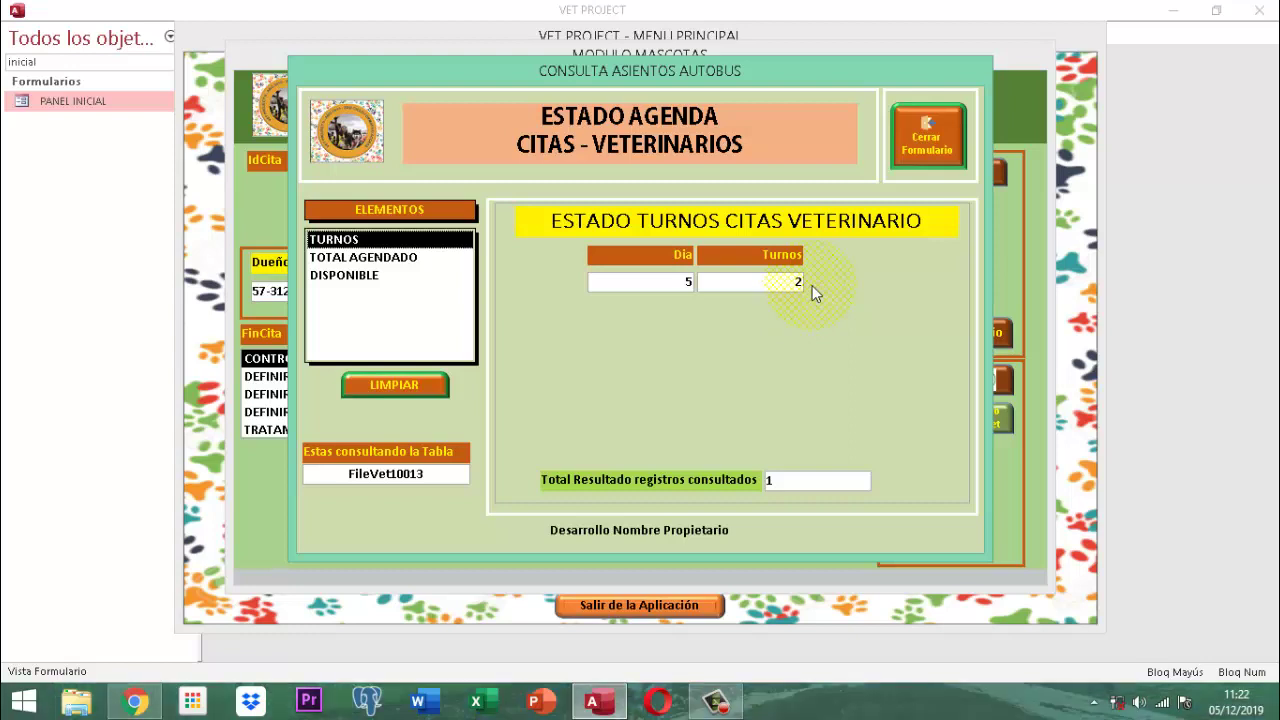
left_click(336, 276)
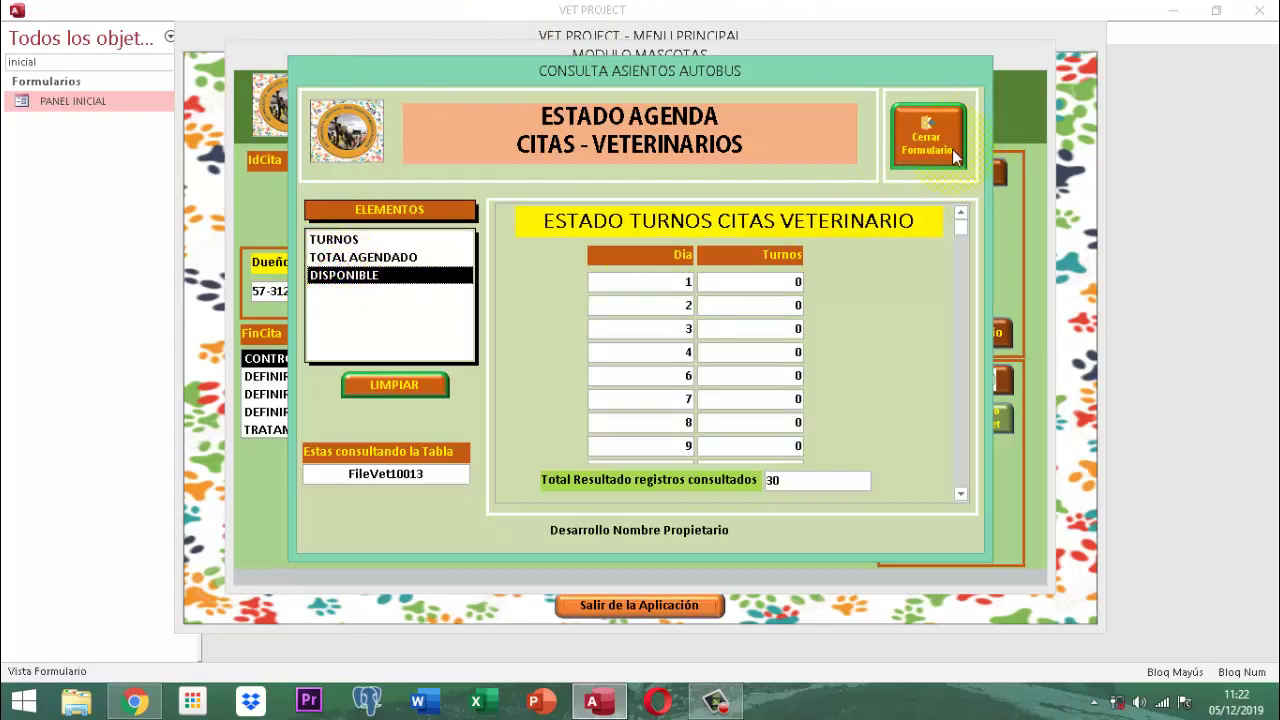
left_click(400, 257)
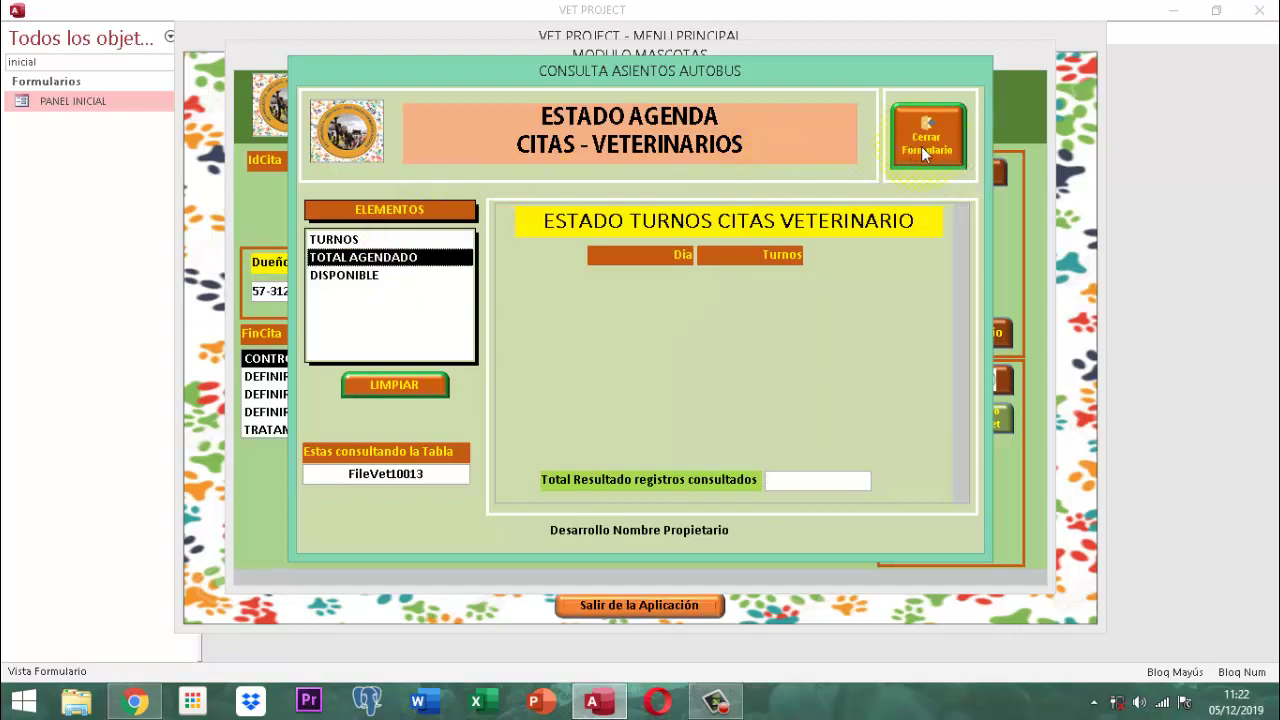
left_click(922, 145)
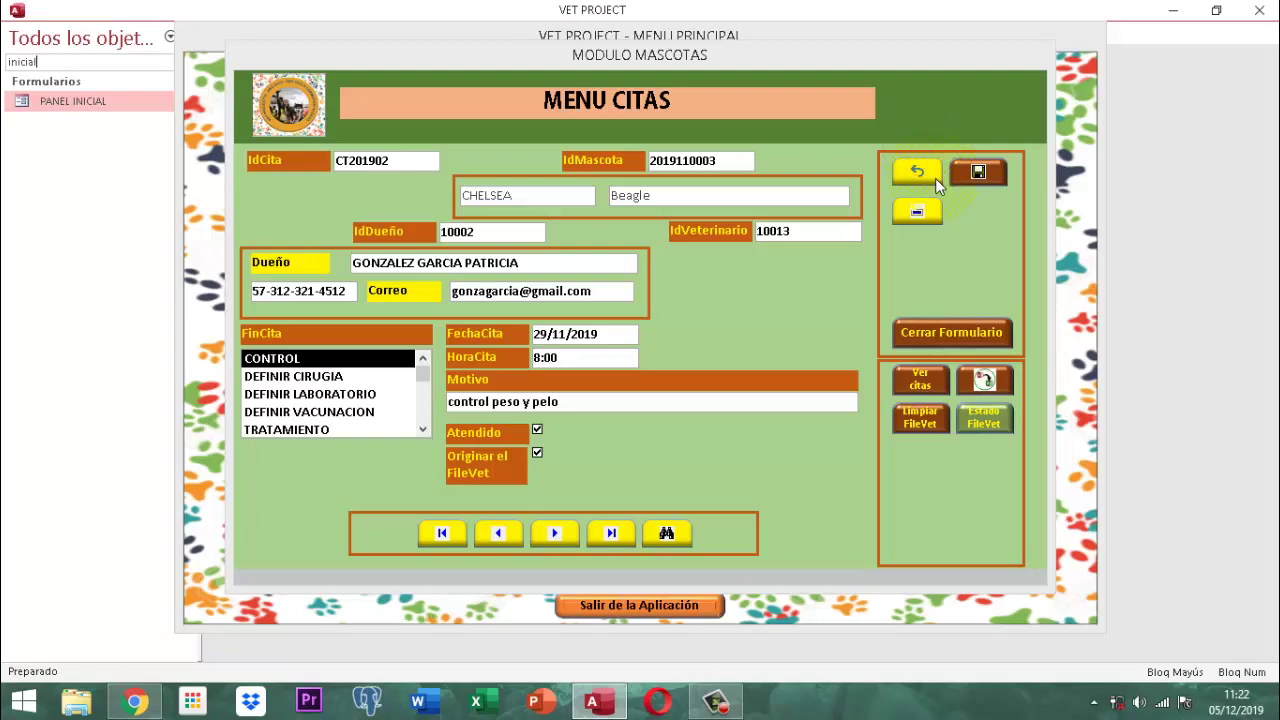
Close the appointments form and the pets menu, and exit the veterinary application.
left_click(963, 332)
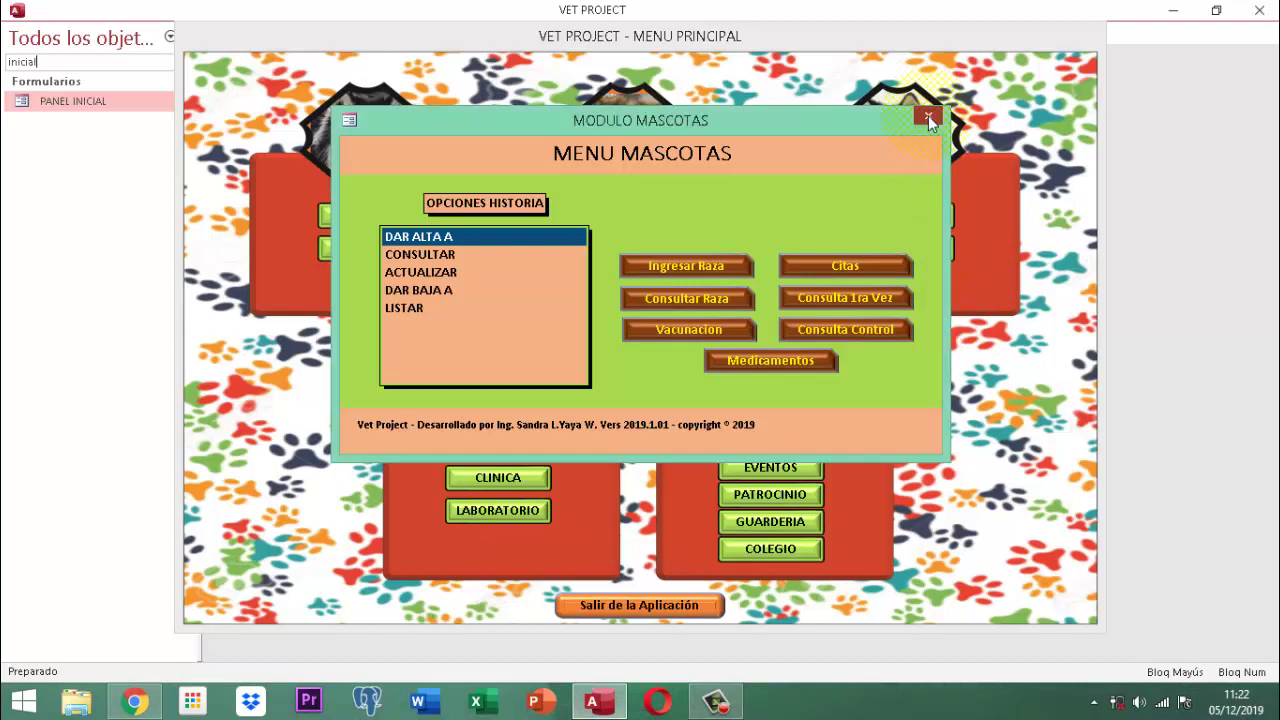
left_click(928, 117)
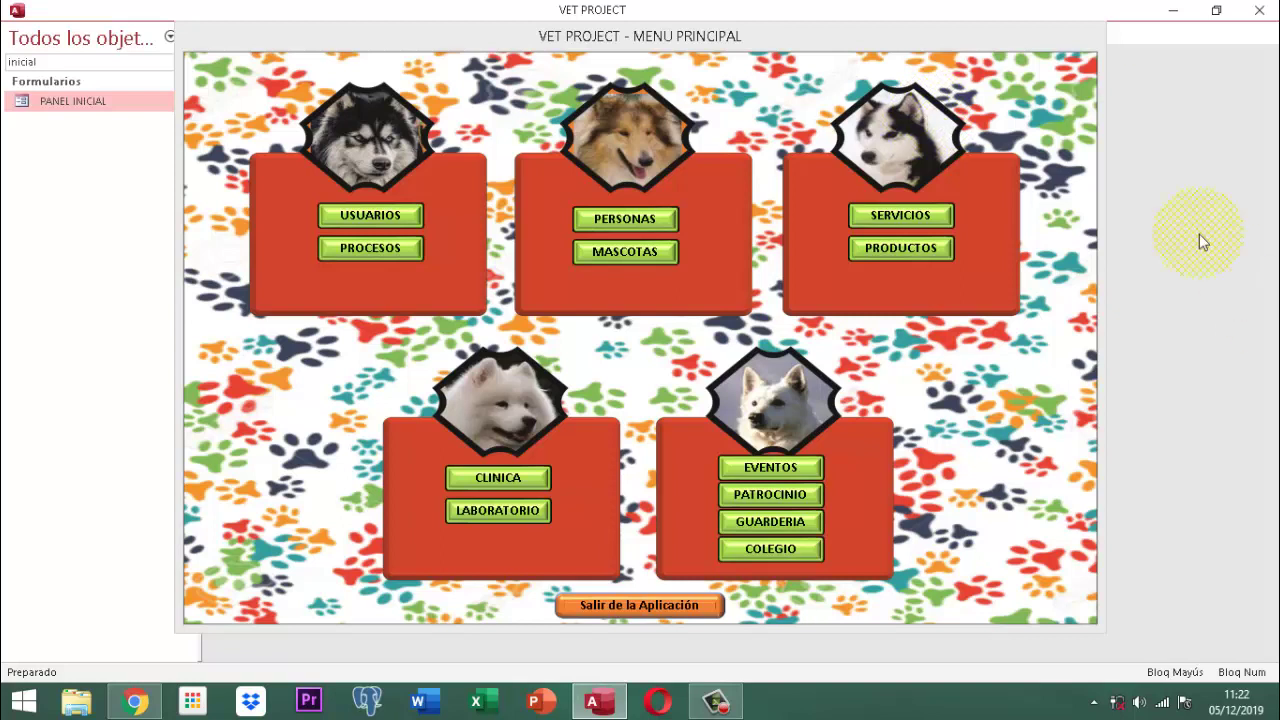
left_click(636, 605)
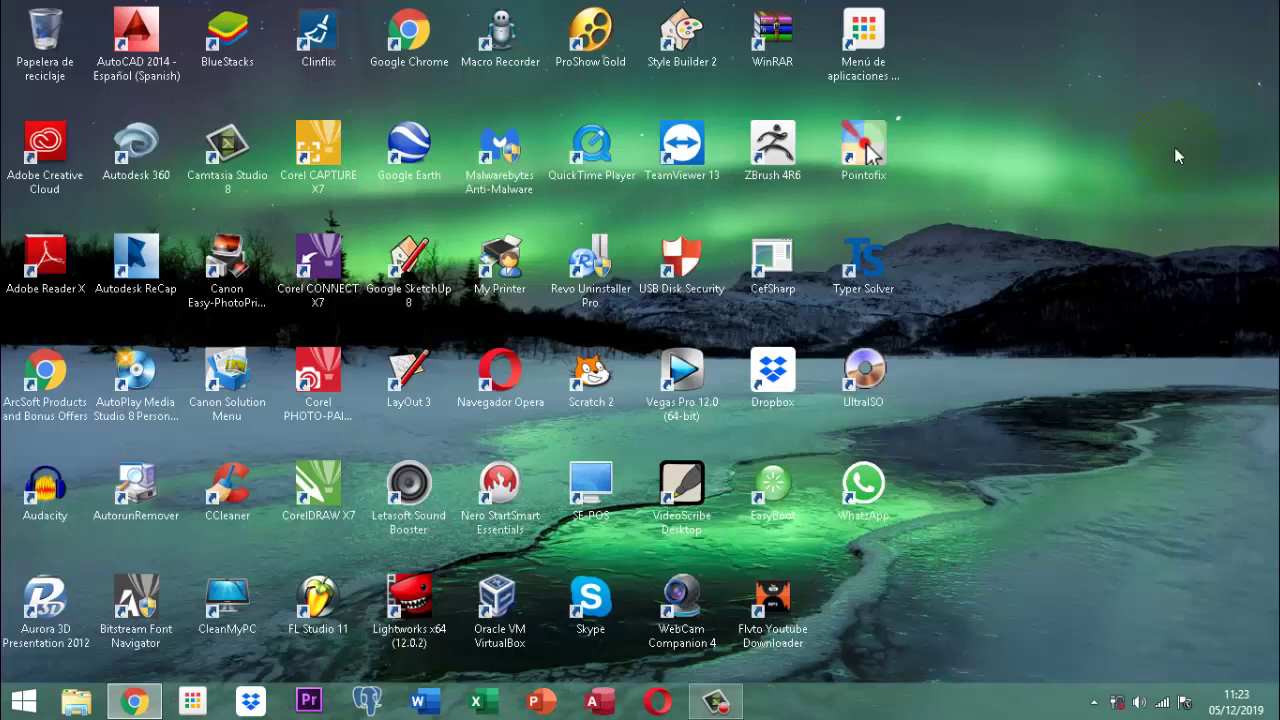